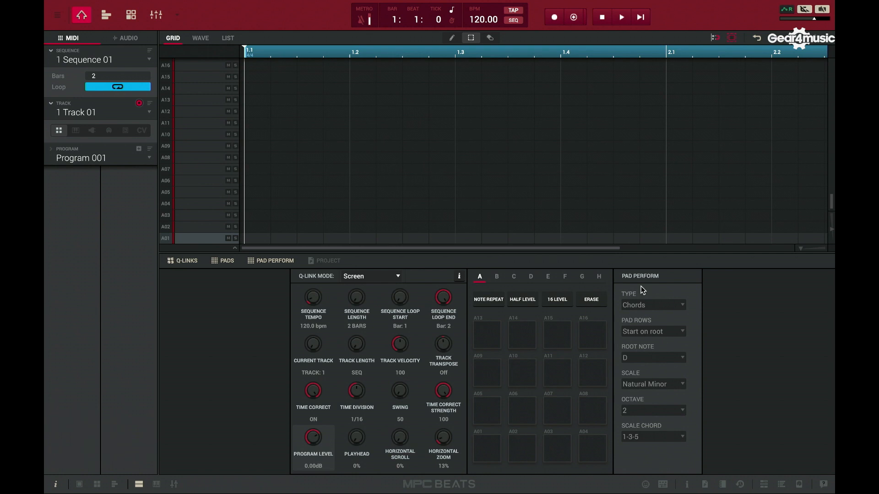
Open the content browser and look through its program and sample listings.
click(763, 485)
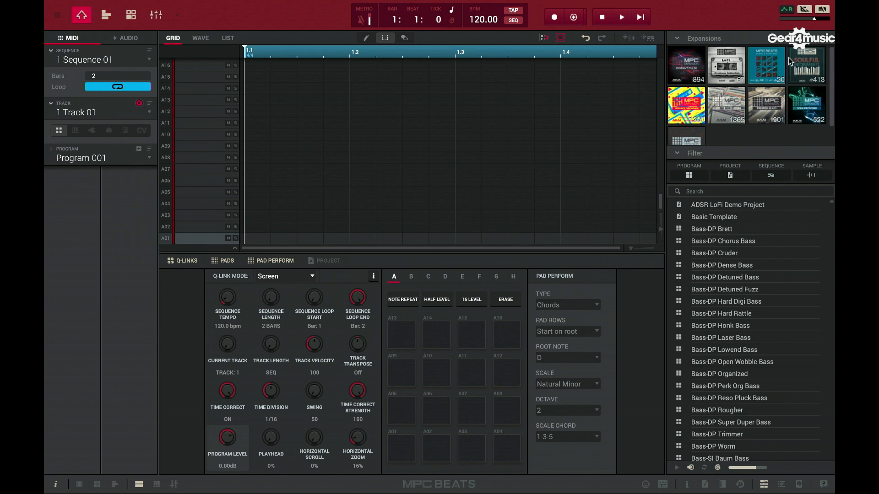
click(698, 176)
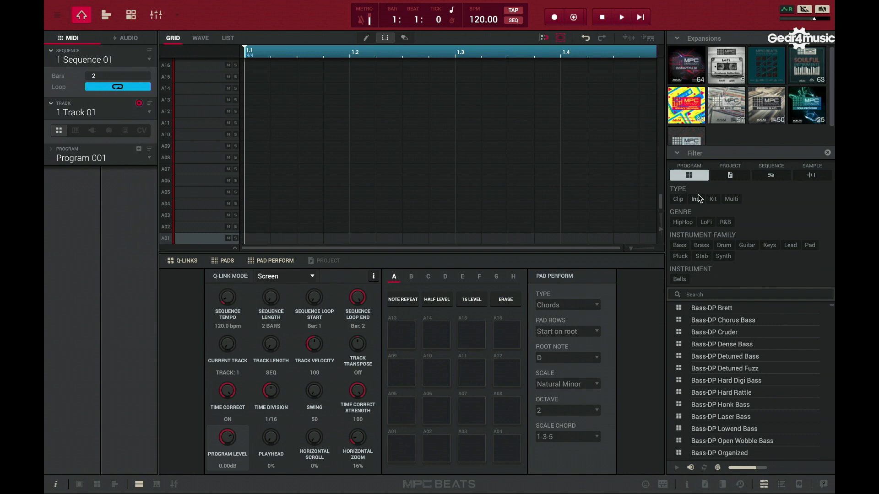
click(804, 178)
scroll(741, 362, down, 2)
scroll(741, 363, down, 5)
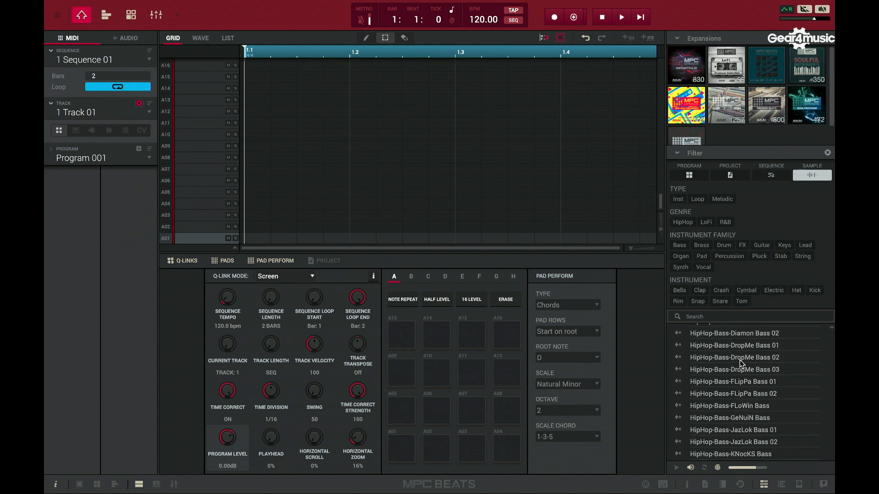
scroll(742, 364, down, 7)
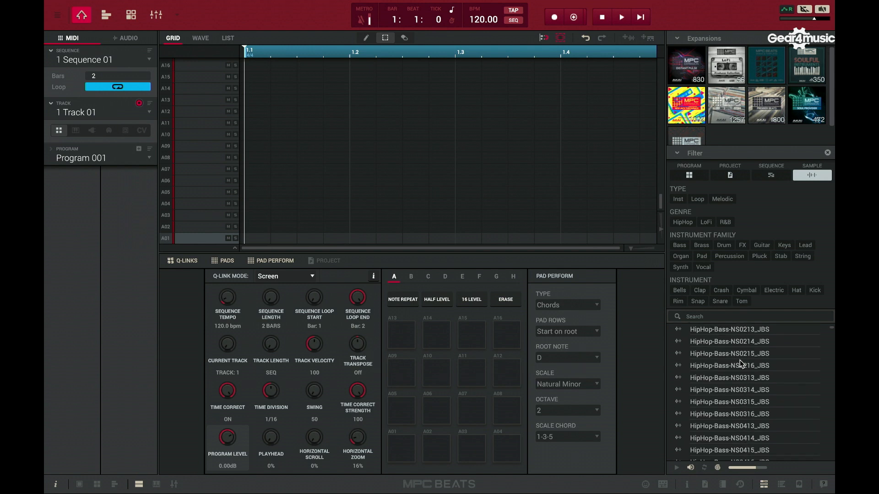
scroll(741, 364, down, 1)
scroll(741, 364, up, 15)
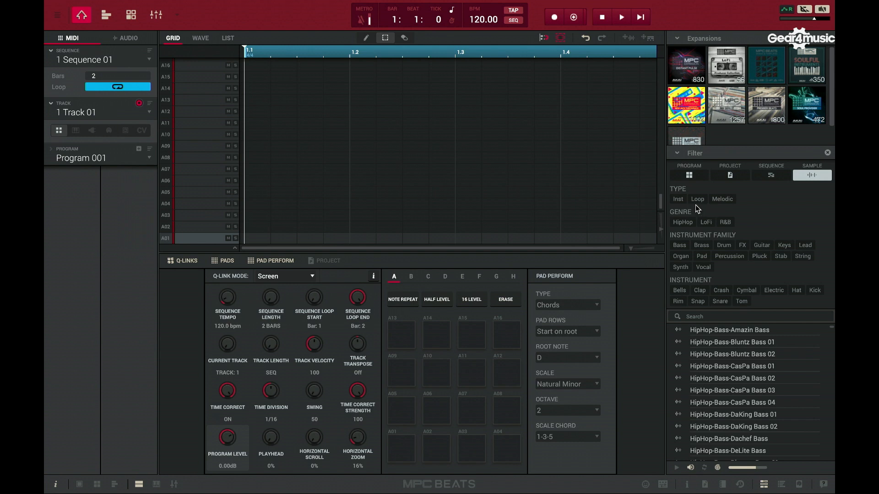
Try filtering the samples by the Melodic type and by the LoFi genre, clearing each filter again.
click(721, 202)
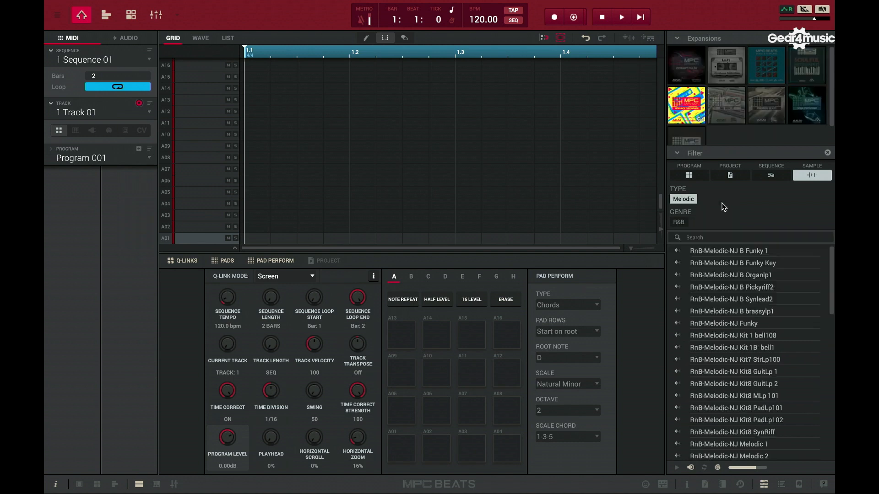
click(677, 222)
click(681, 198)
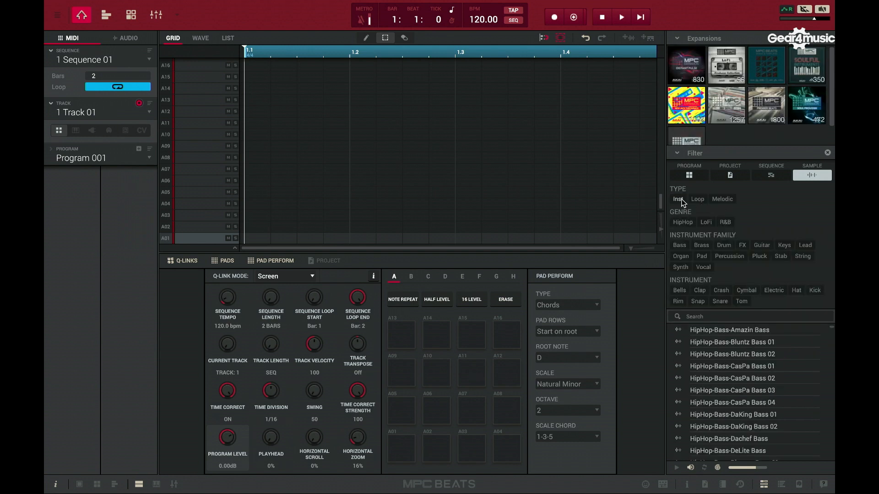
click(699, 222)
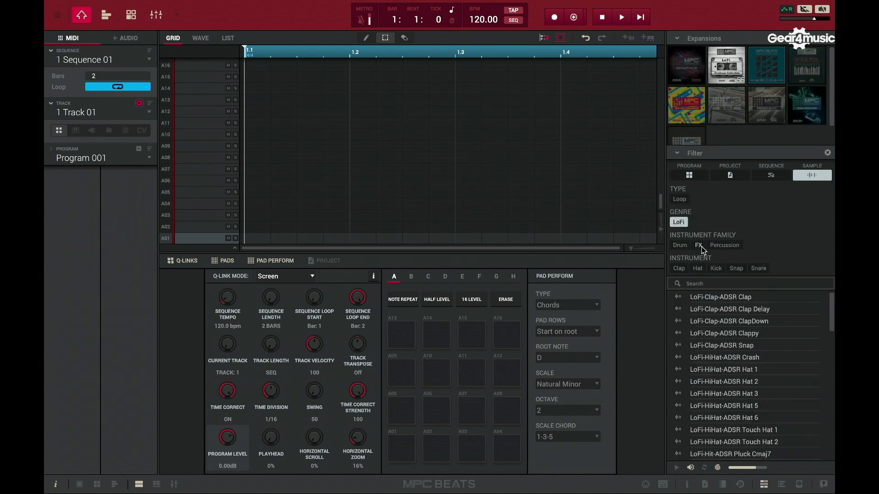
click(680, 222)
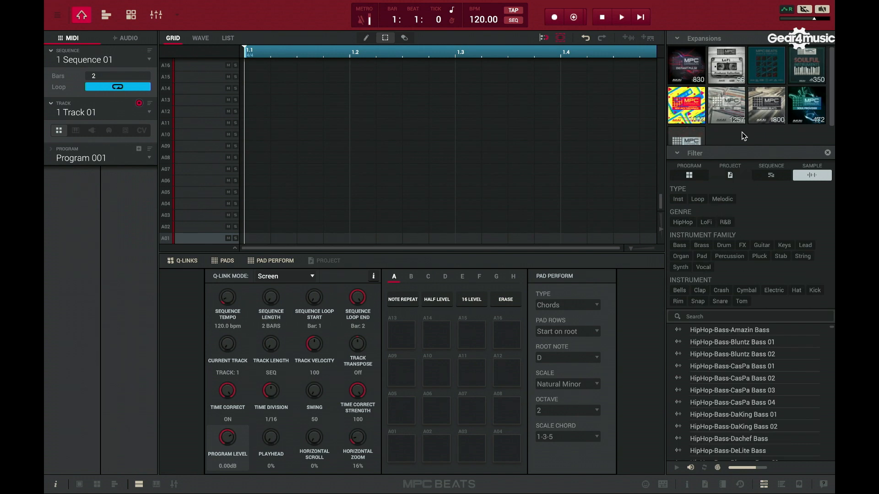
Narrow the browser to kit programs of the LoFi expansion and audition the Midnight Hr 100 Am and Bedroom 140 Am kits.
click(724, 65)
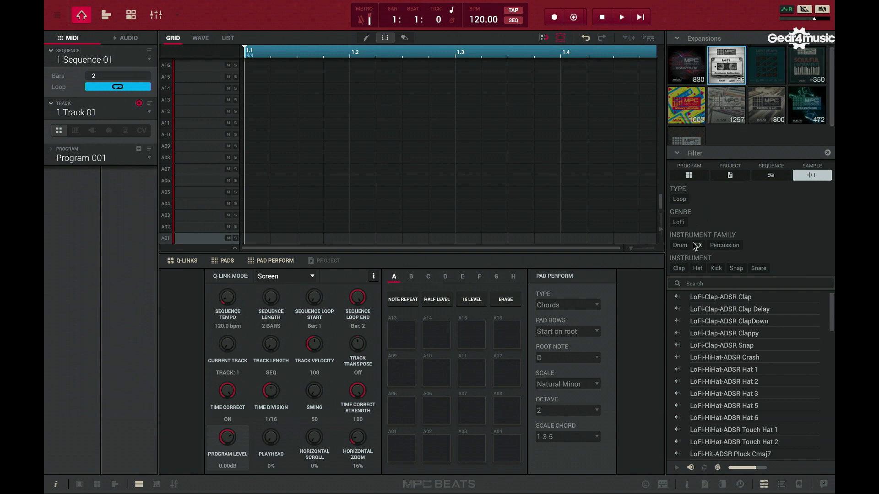
click(690, 174)
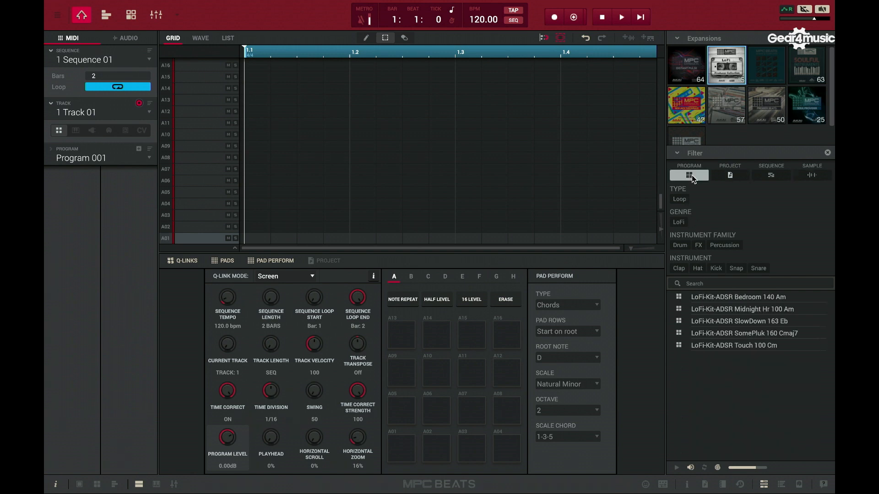
click(723, 250)
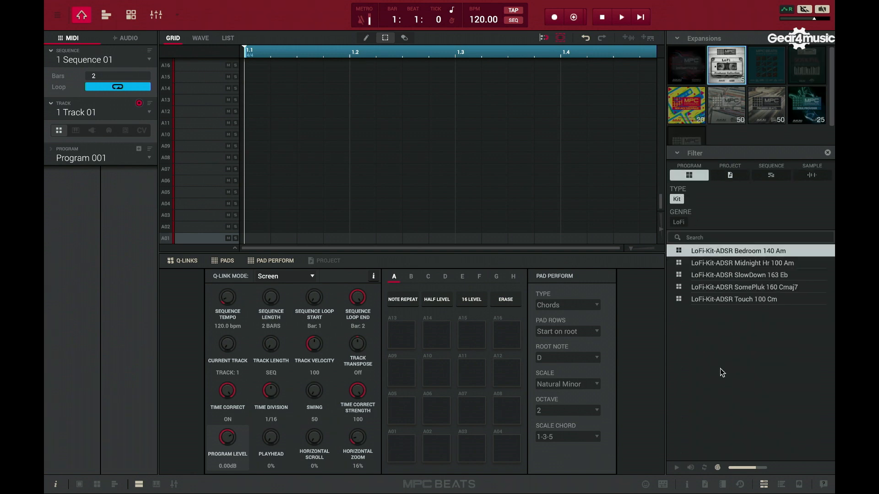
click(715, 264)
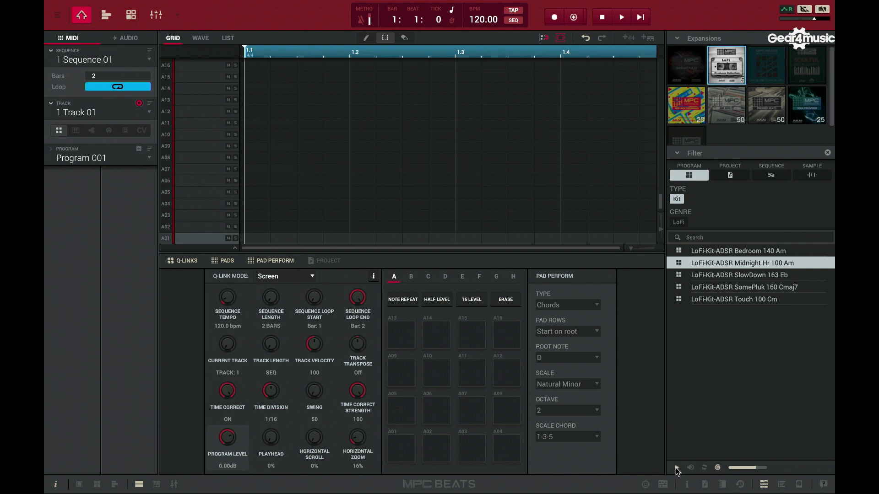
click(735, 253)
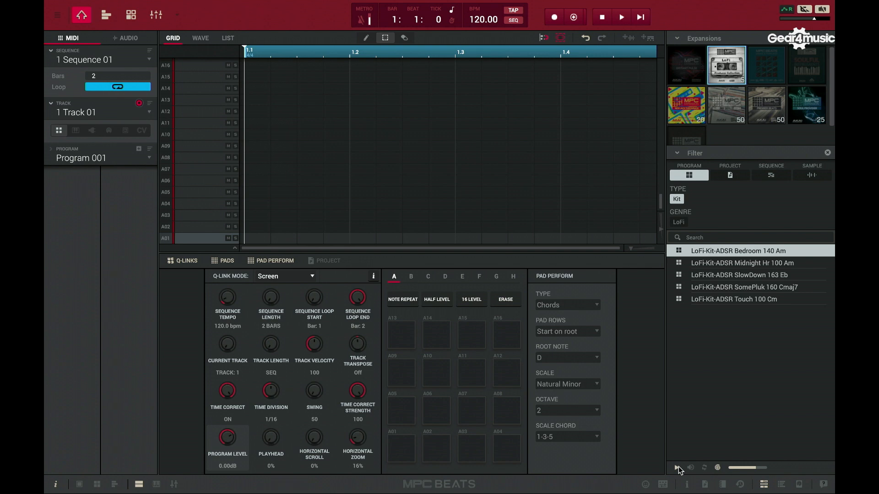
Load LoFi-Kit-ADSR Bedroom 140 Am into the project and assign it as the program of Track 01.
double_click(716, 250)
click(95, 160)
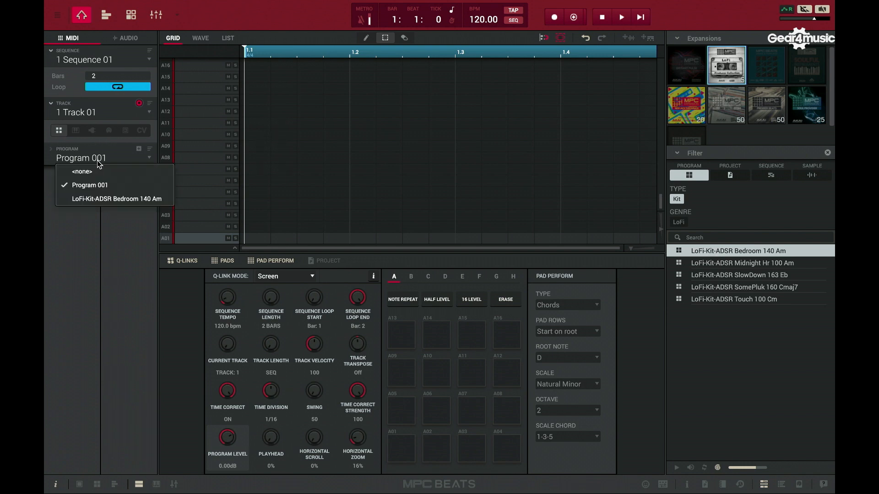
click(104, 199)
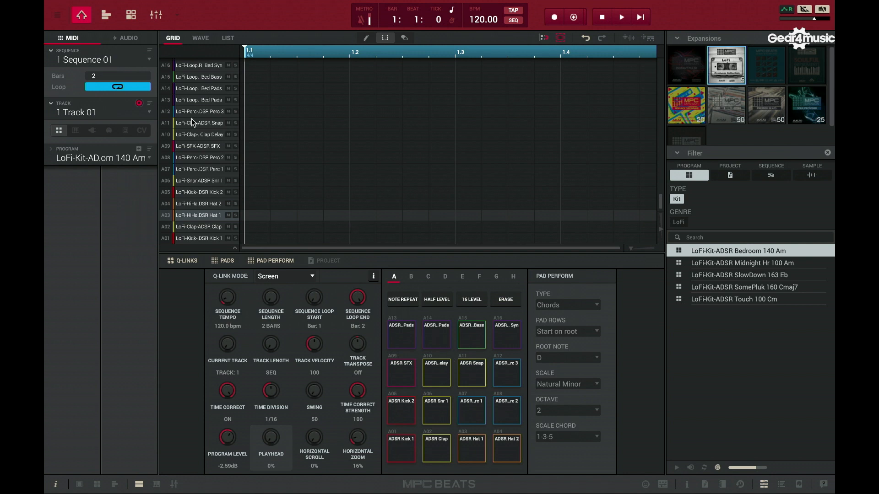
Switch to the unused second track and make it a plugin track.
click(148, 113)
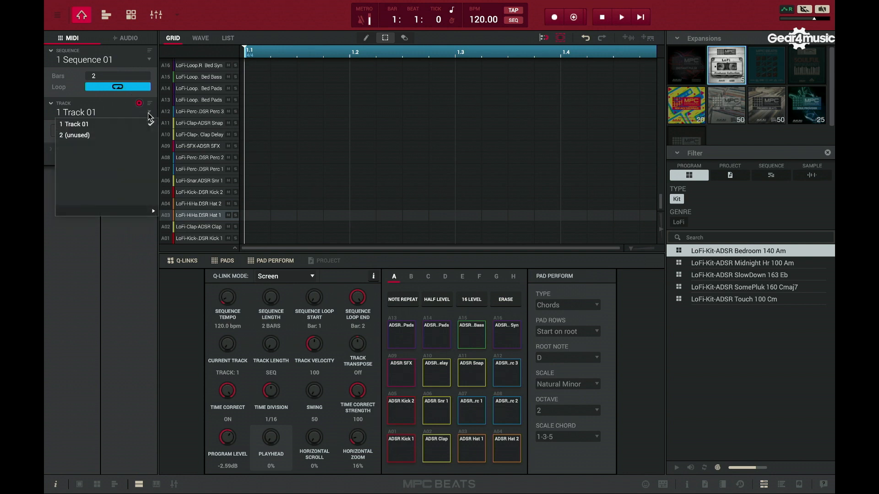
click(89, 135)
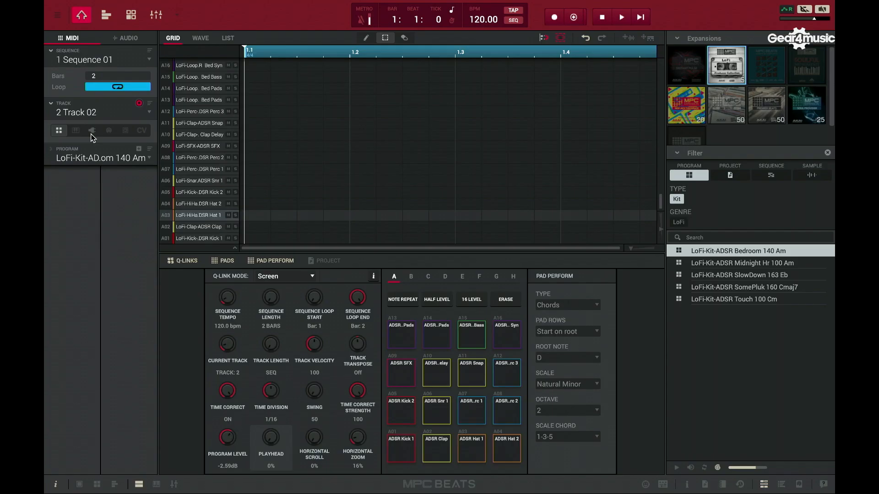
click(92, 132)
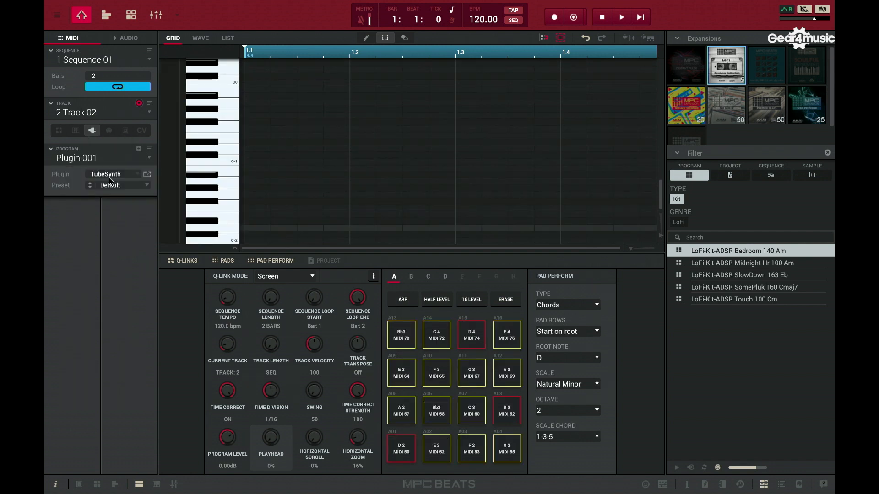
Check the available plugins, keep TubeSynth on the second track, and load its Emotive Pad preset from the Pad category.
click(122, 175)
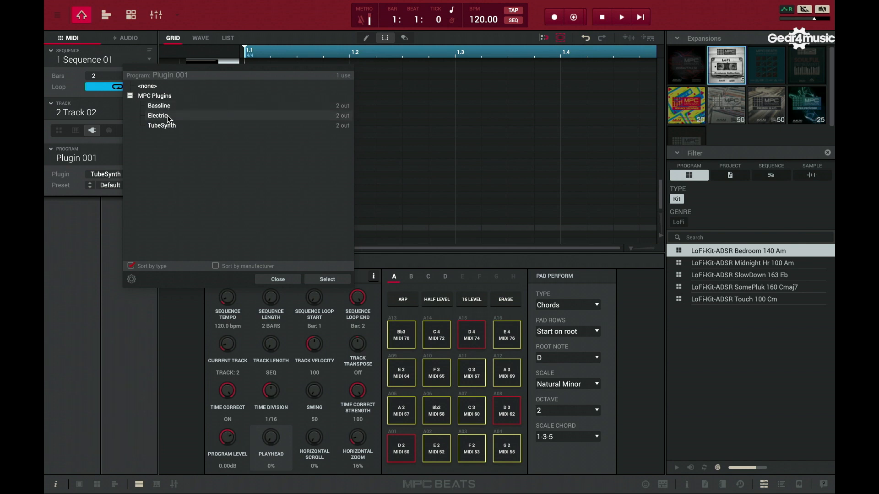
click(278, 279)
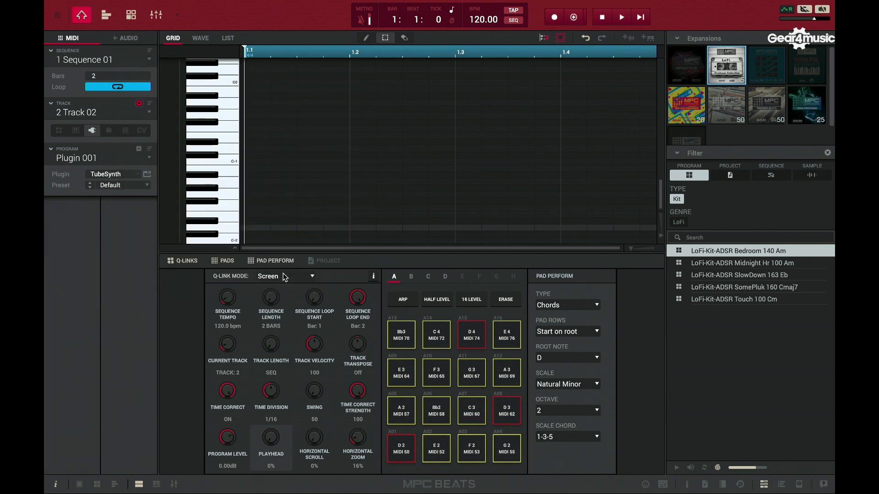
click(94, 185)
mouse_move(124, 223)
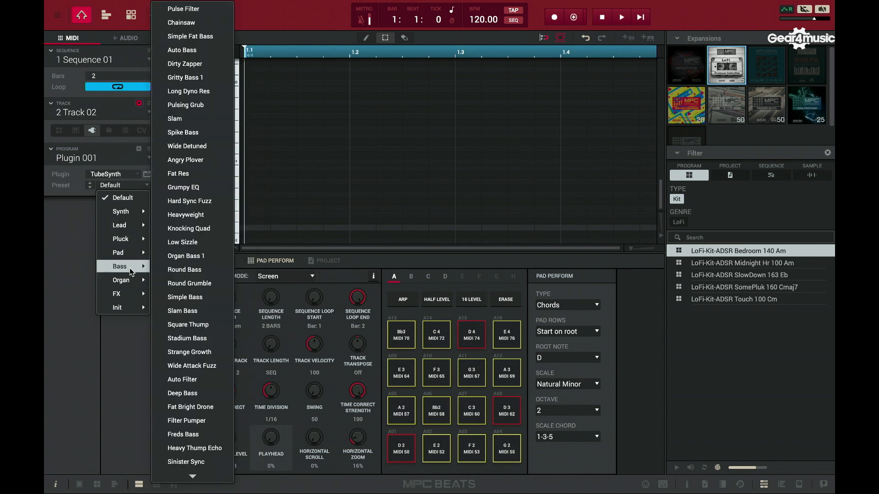
mouse_move(135, 253)
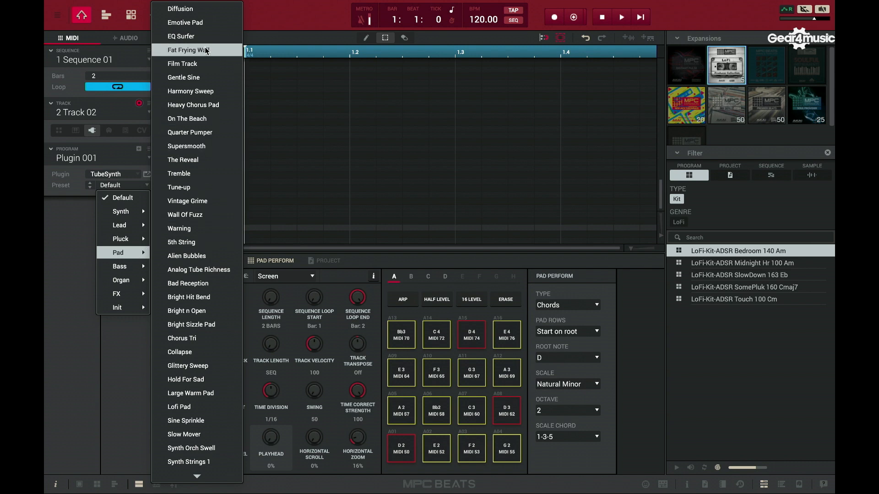
click(208, 24)
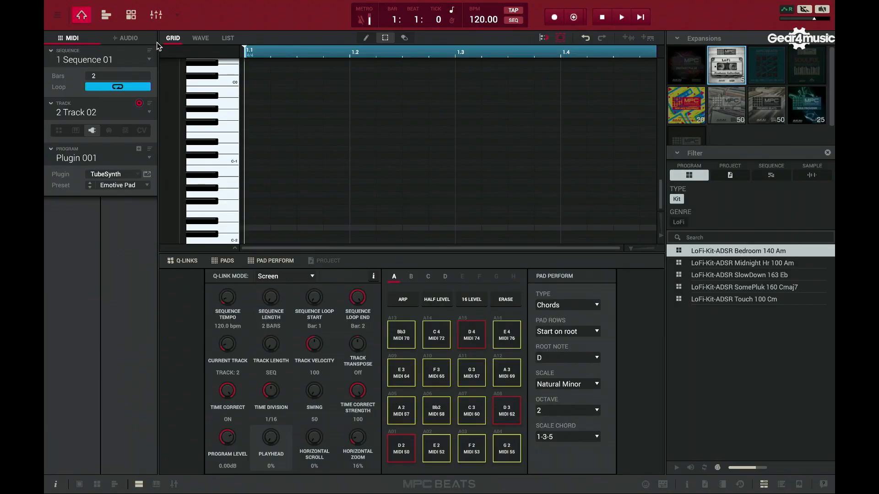
Open the program editor for TubeSynth, review its controls, and set the LP Filter cutoff to 57%.
click(131, 17)
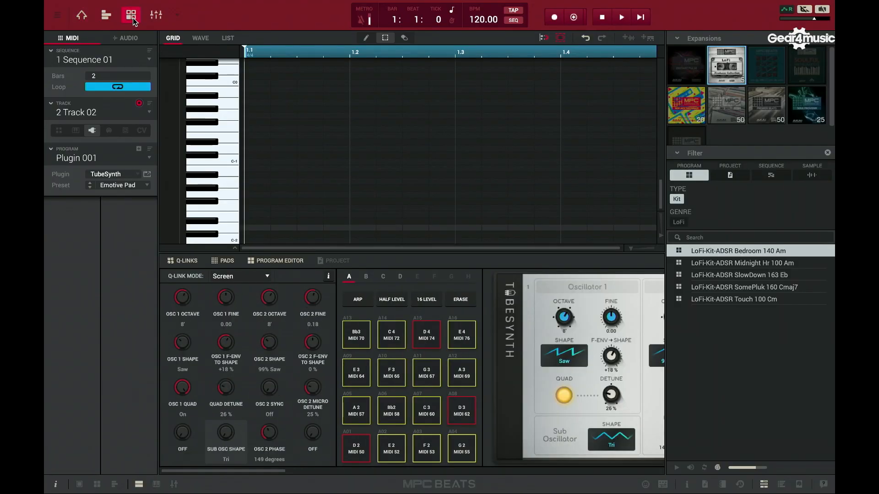
scroll(324, 373, right, 5)
scroll(324, 372, right, 10)
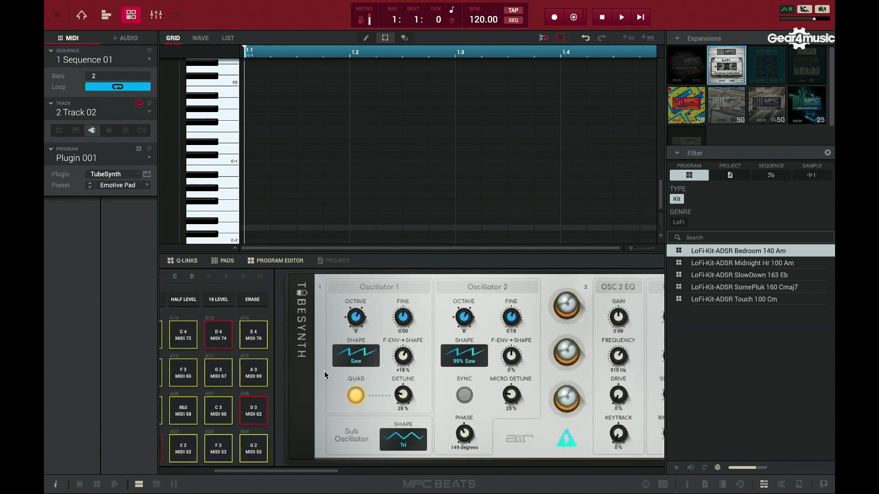
scroll(530, 380, right, 6)
scroll(530, 381, right, 15)
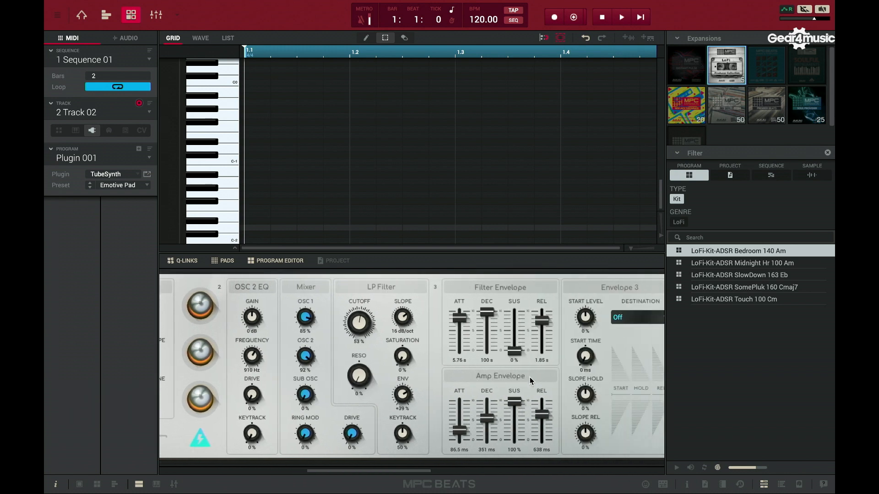
scroll(529, 377, left, 15)
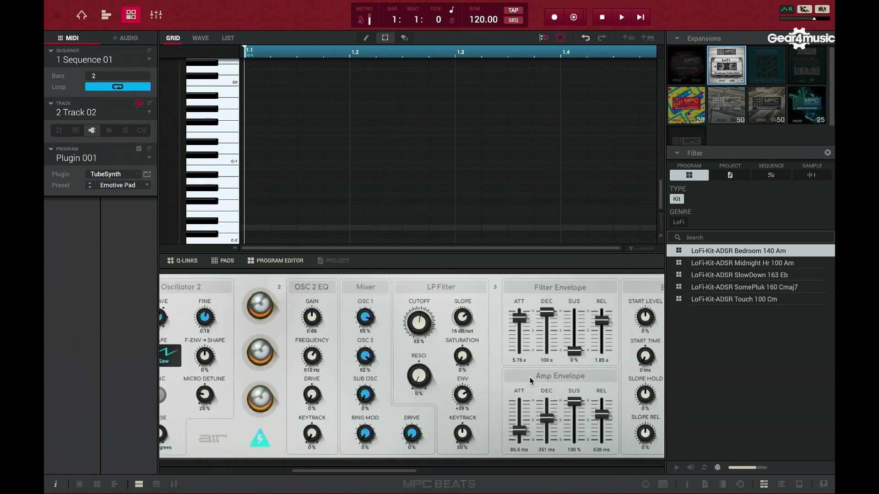
mouse_move(476, 333)
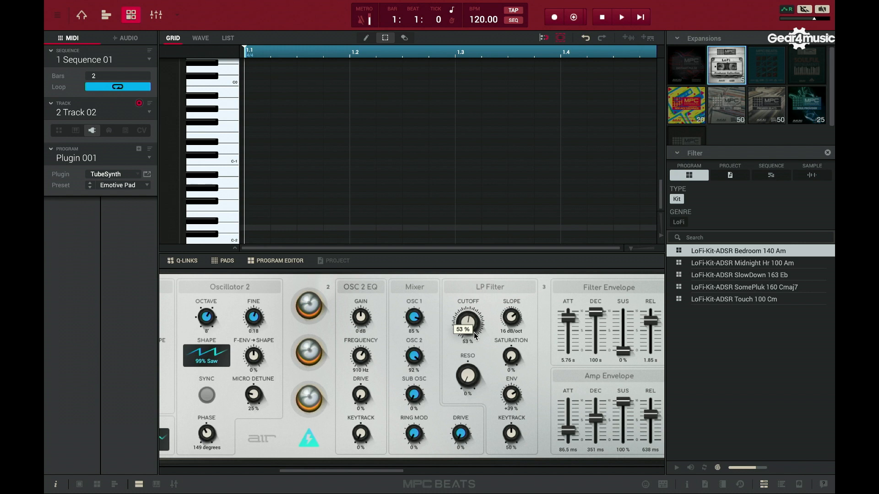
drag(469, 324, 468, 365)
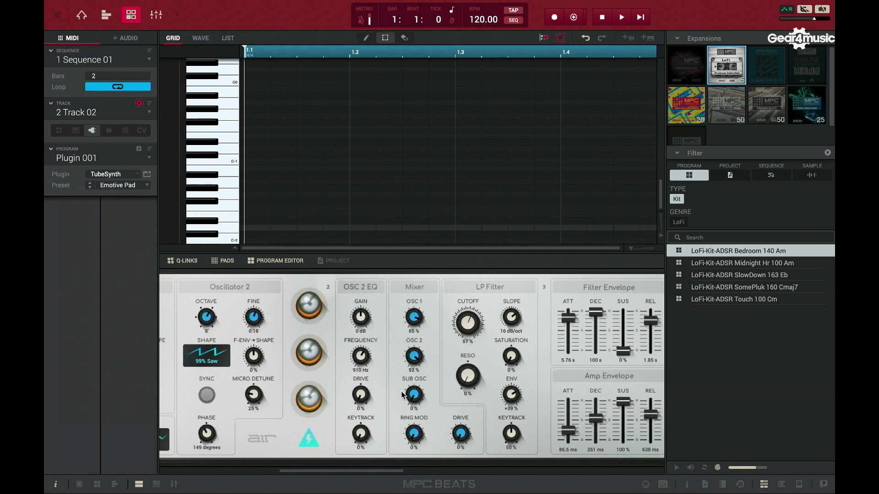
scroll(401, 391, left, 10)
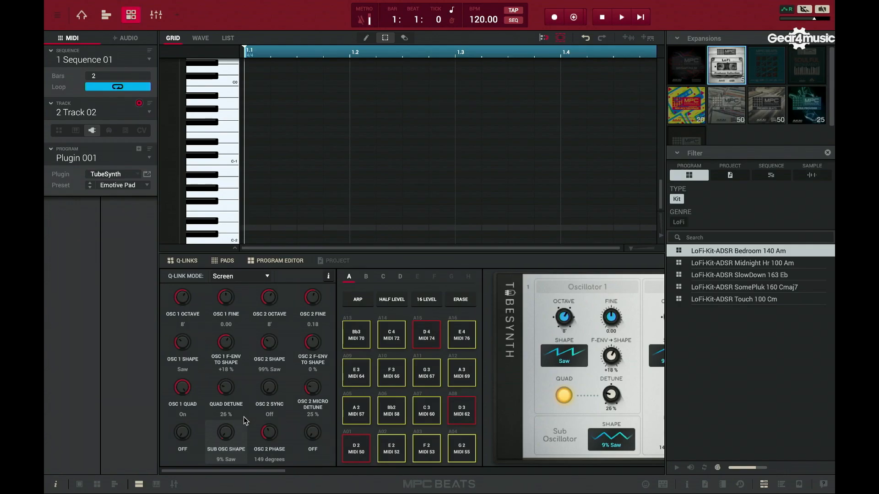
Switch to the unused third track and add a new plugin program to it with Bassline as the instrument.
scroll(245, 421, up, 3)
scroll(244, 421, up, 3)
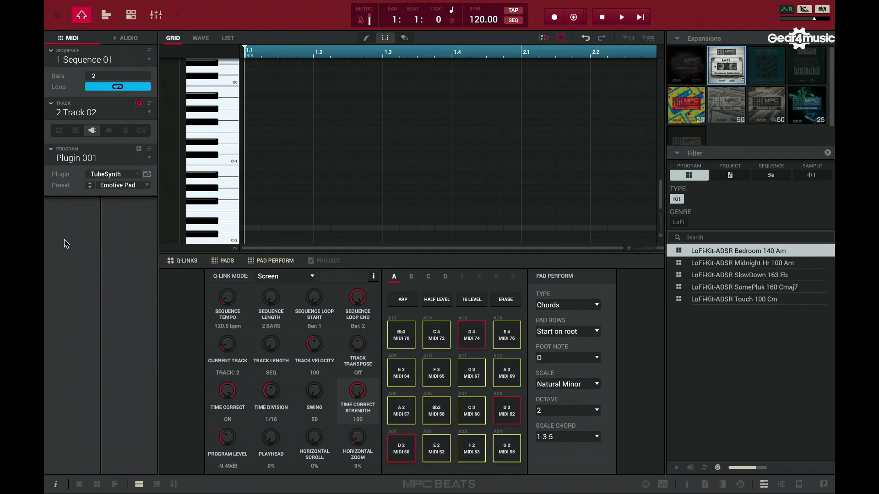
click(123, 114)
click(117, 146)
click(139, 149)
click(114, 174)
double_click(163, 103)
Open the program editor for Bassline and examine its oscillator, filter, envelope, drive and chorus controls.
click(131, 15)
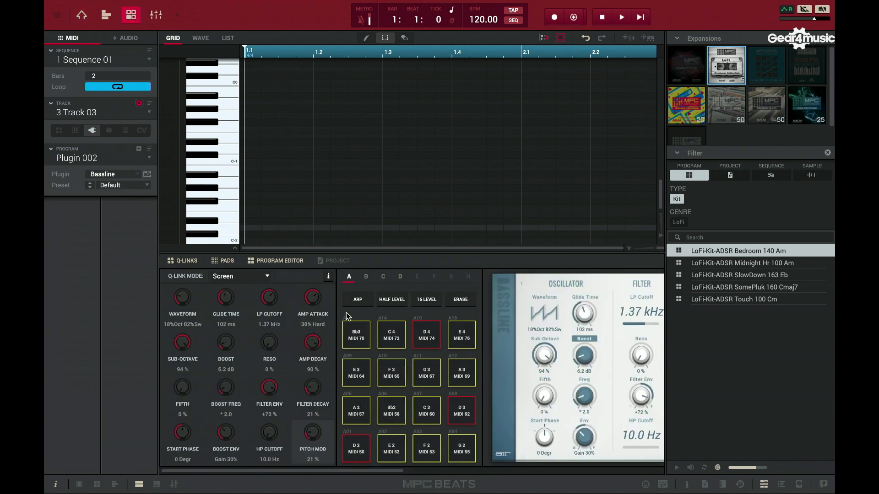
scroll(442, 358, right, 5)
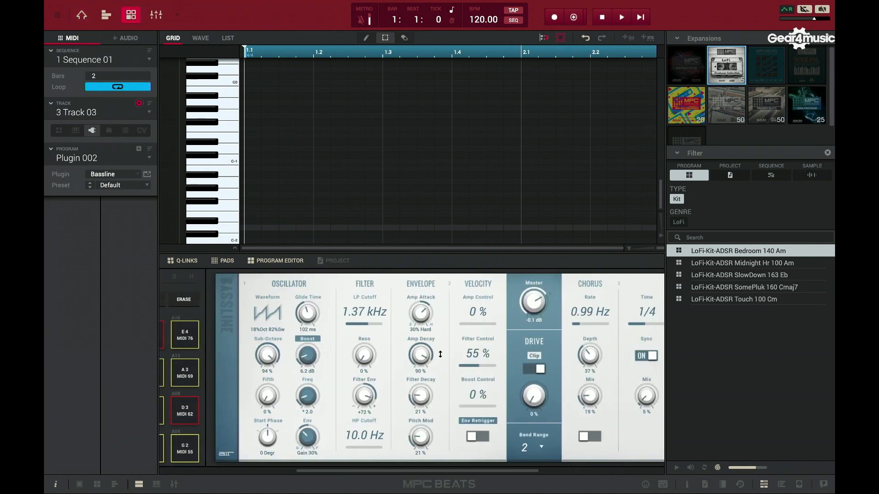
scroll(442, 358, left, 2)
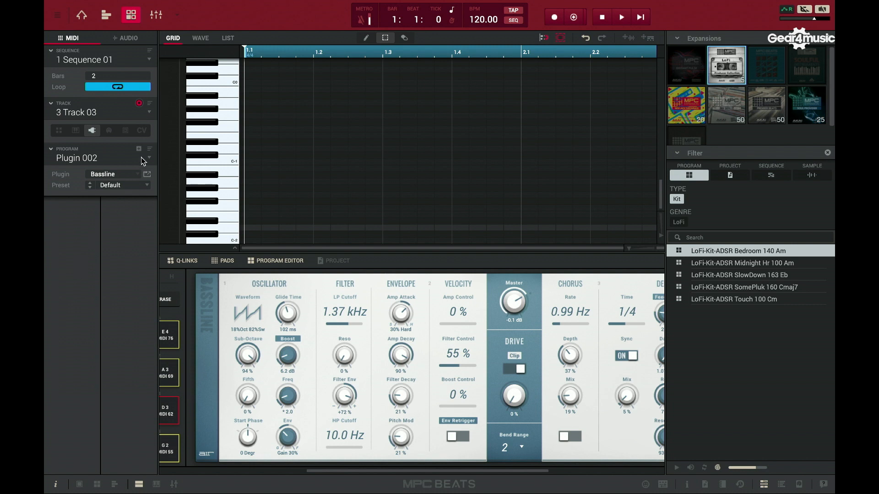
Add another plugin program to the third track, and give the unused fourth track a plugin program with Electric as the instrument.
click(139, 150)
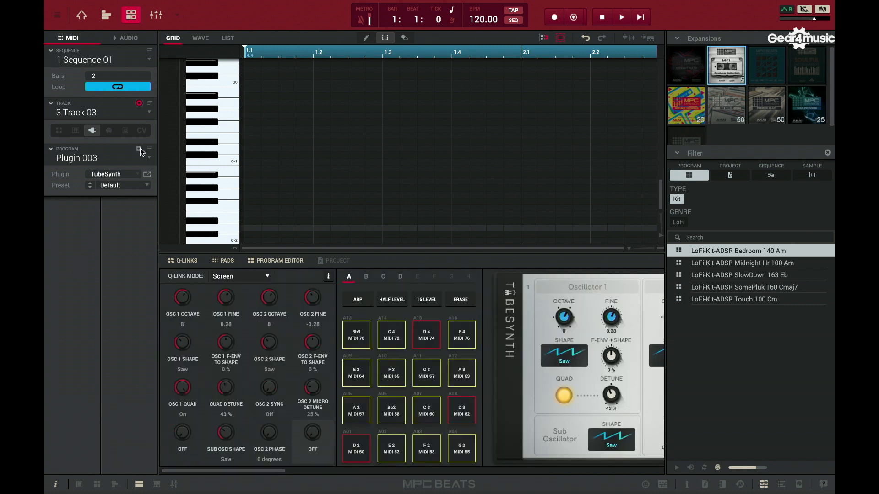
click(149, 117)
click(94, 155)
click(129, 177)
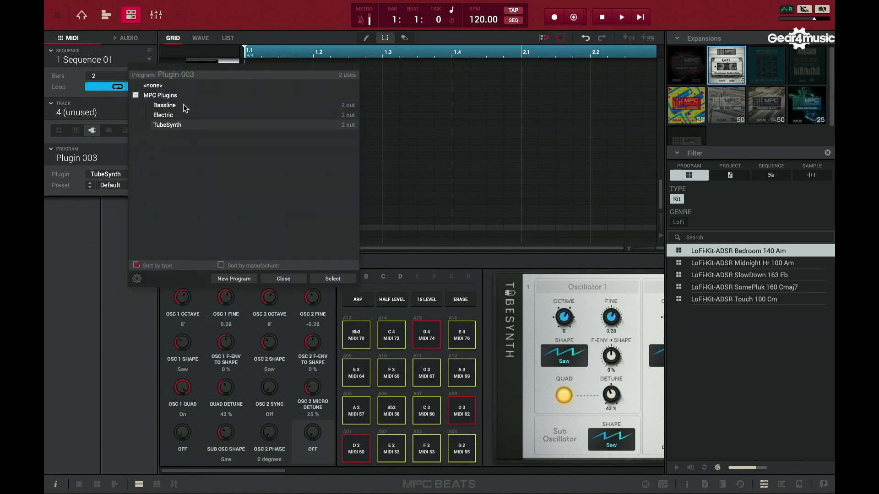
double_click(178, 117)
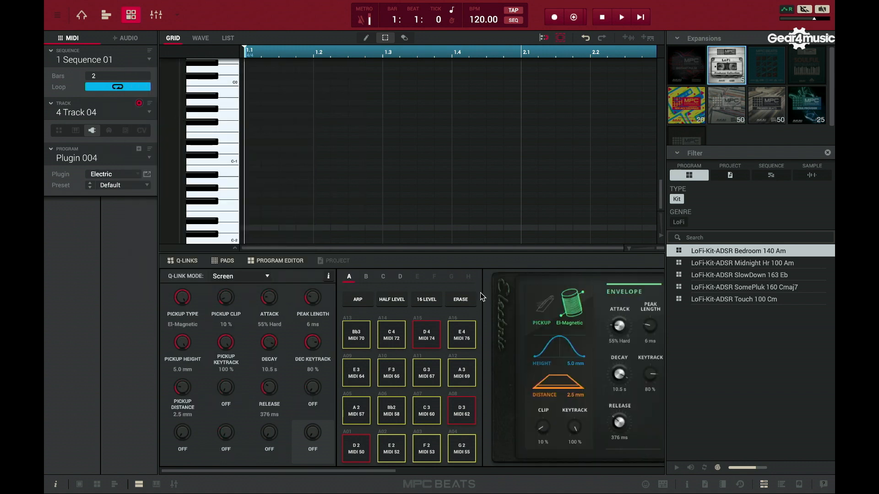
scroll(374, 378, right, 3)
mouse_move(430, 377)
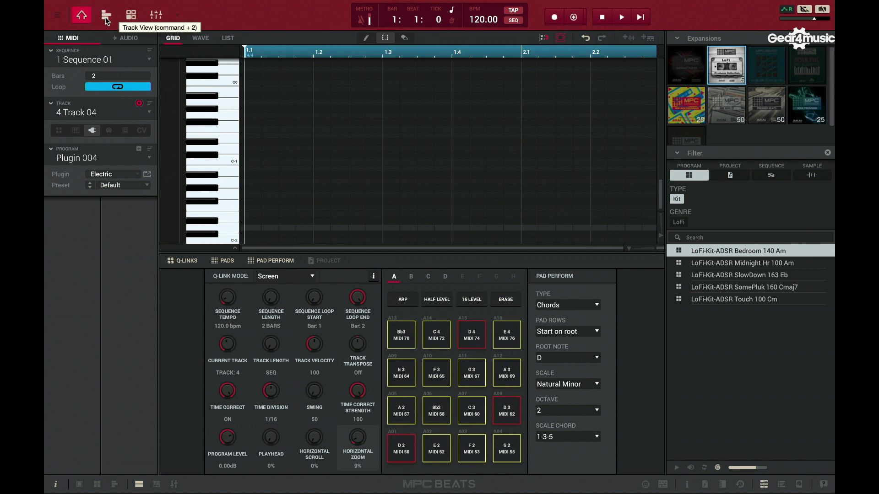
Examine the track lanes in Track View, and look over Electric's controls in the program editor.
click(105, 18)
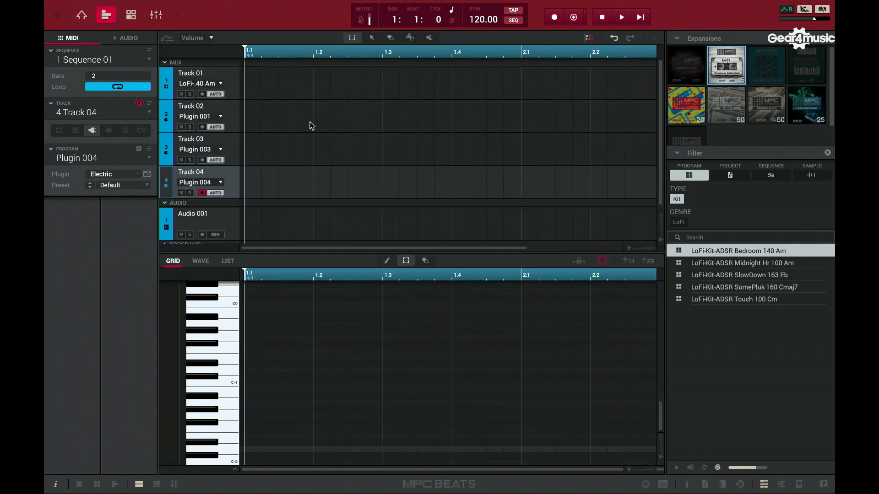
scroll(310, 125, down, 1)
scroll(310, 126, right, 3)
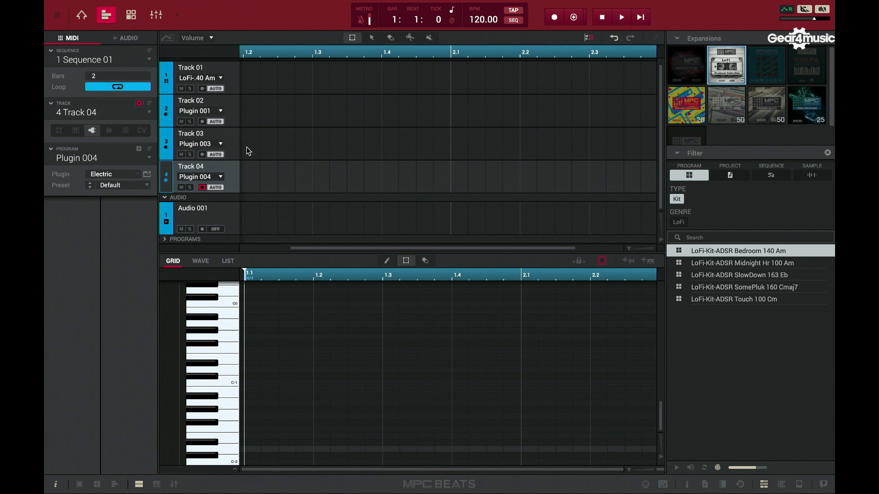
click(189, 88)
click(132, 15)
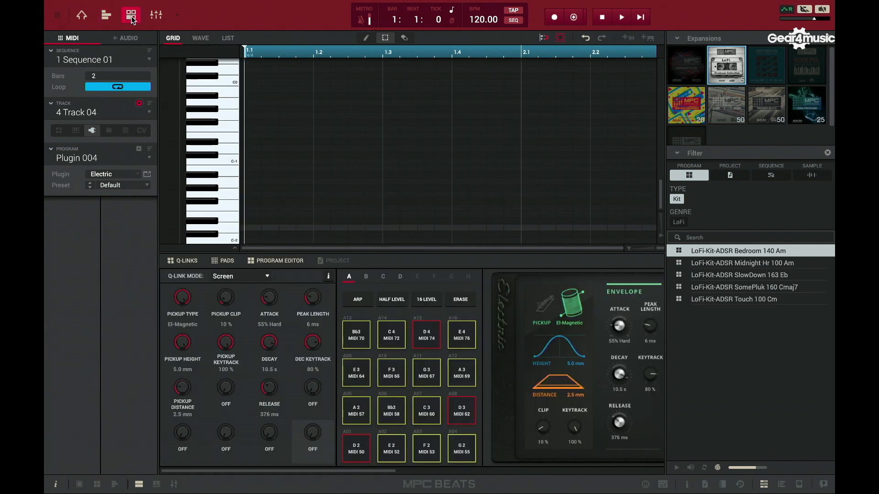
scroll(381, 369, right, 5)
scroll(348, 320, left, 4)
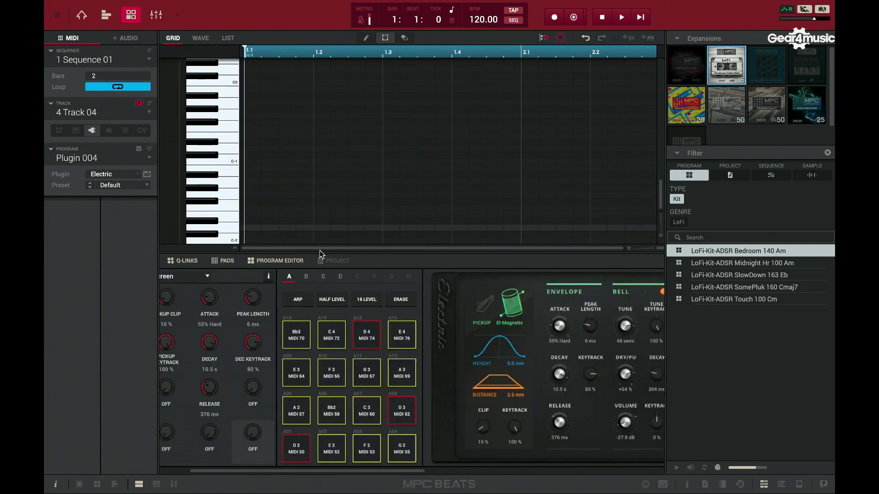
Open the channel mixer and slightly lower the LoFi kit's program level.
click(156, 15)
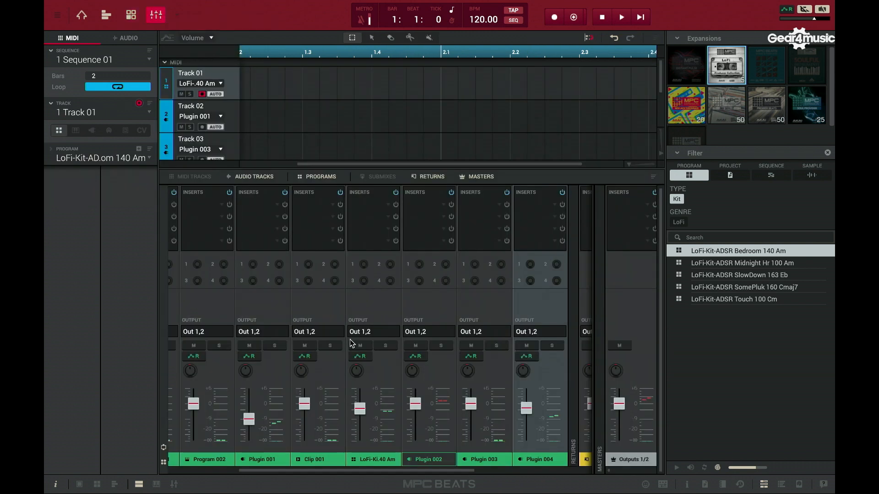
scroll(350, 343, left, 3)
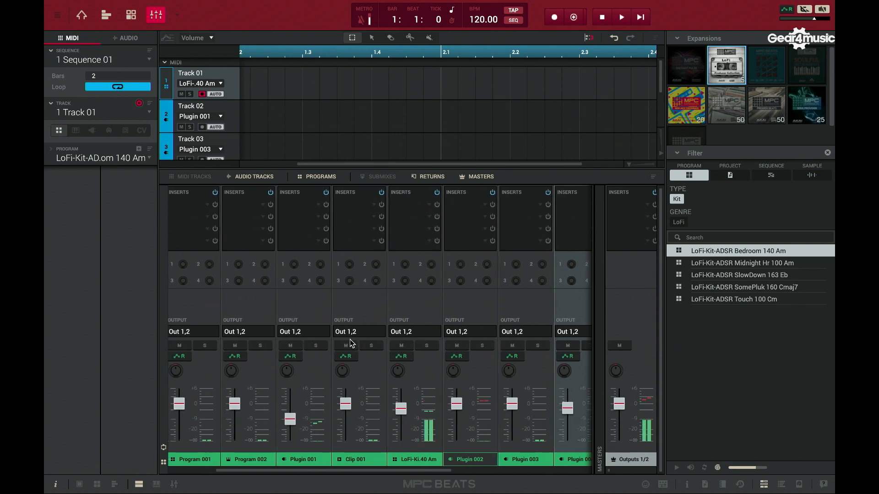
mouse_move(401, 408)
mouse_down()
mouse_move(406, 440)
mouse_move(405, 412)
mouse_up()
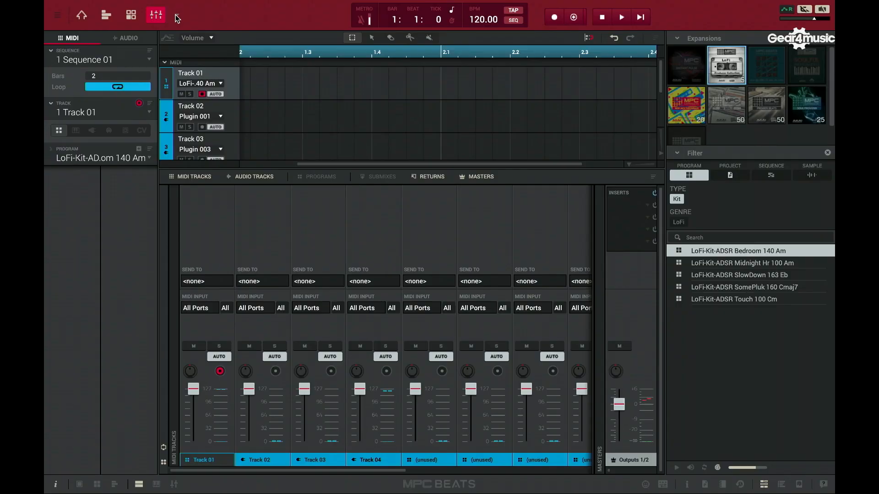
Open the Pad Mixer to view the LoFi kit's individual pad channels and toggle the quick help information.
click(176, 16)
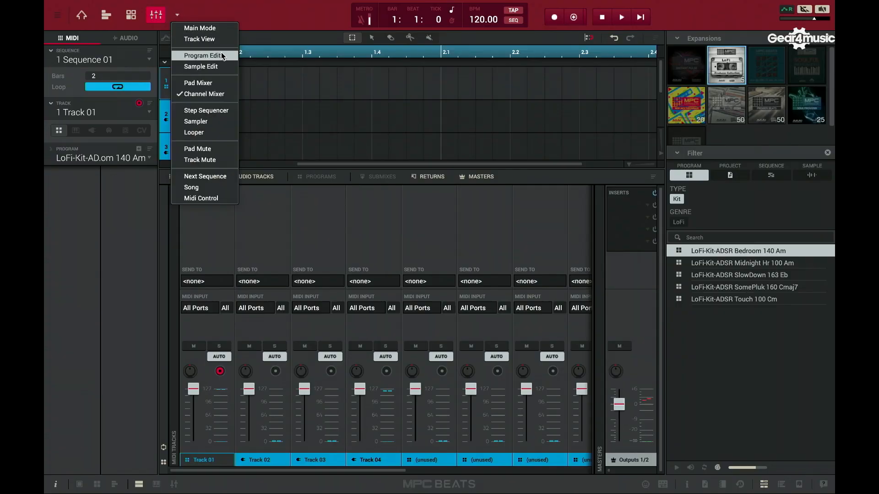
click(212, 82)
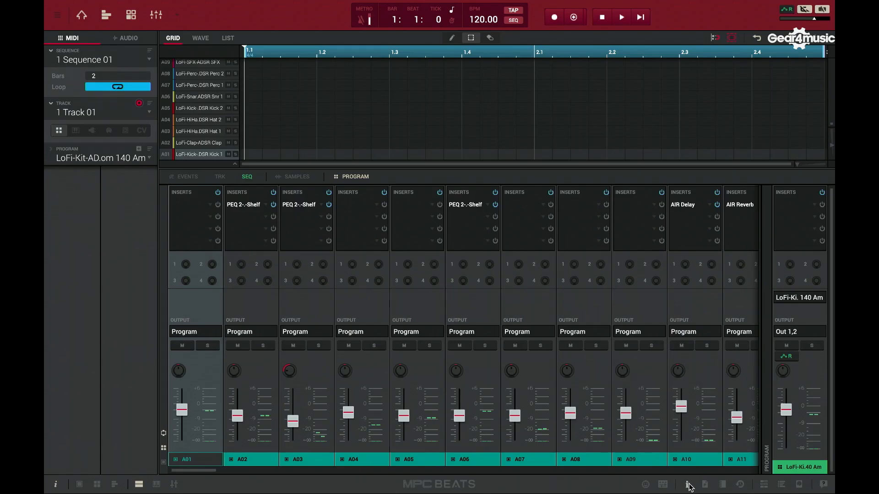
click(689, 485)
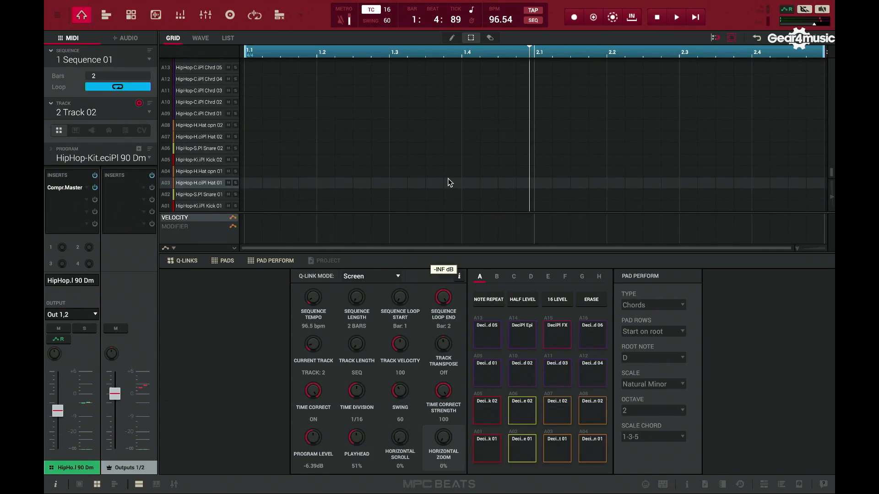
Switch the workspace to the Simple layout and return it to Advanced to compare the two.
mouse_move(196, 4)
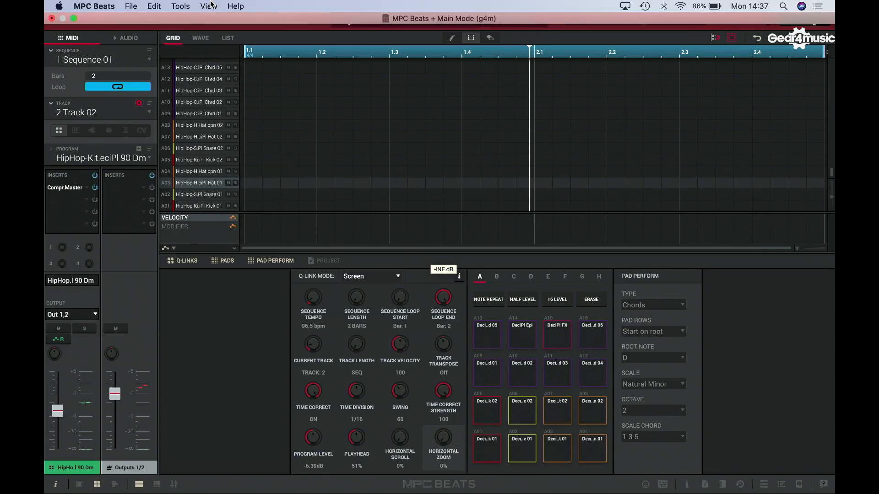
click(209, 6)
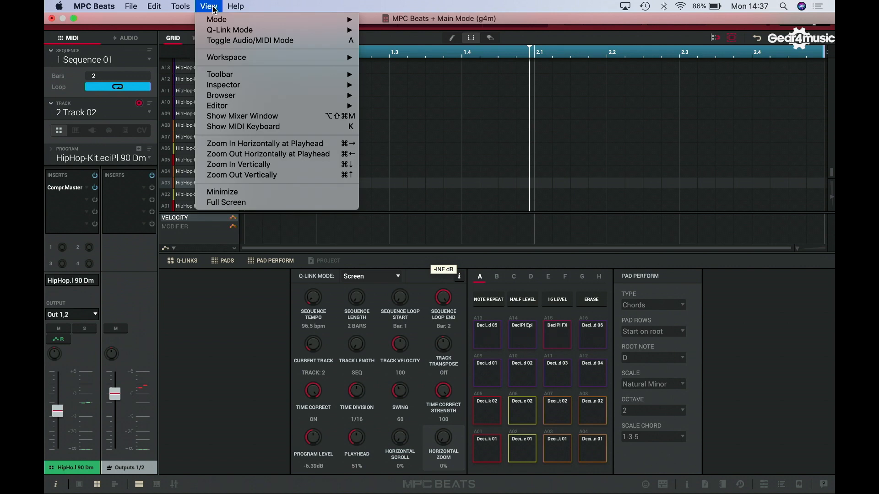
mouse_move(266, 60)
click(376, 58)
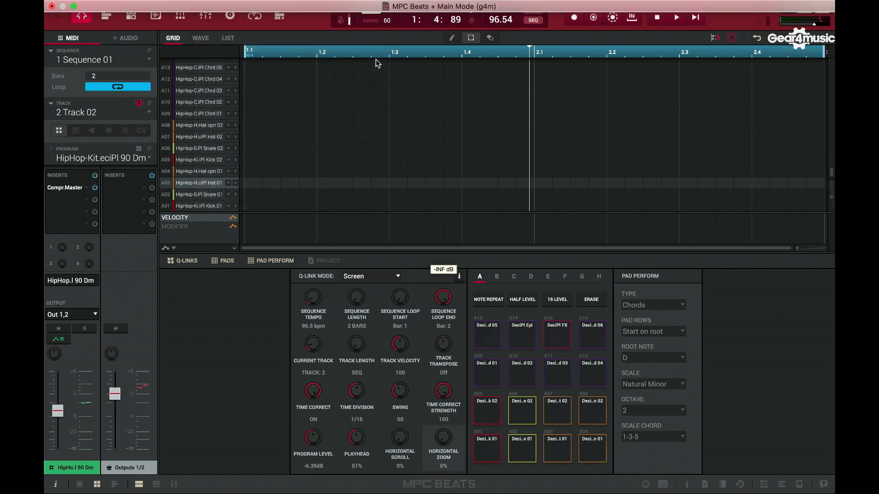
click(209, 6)
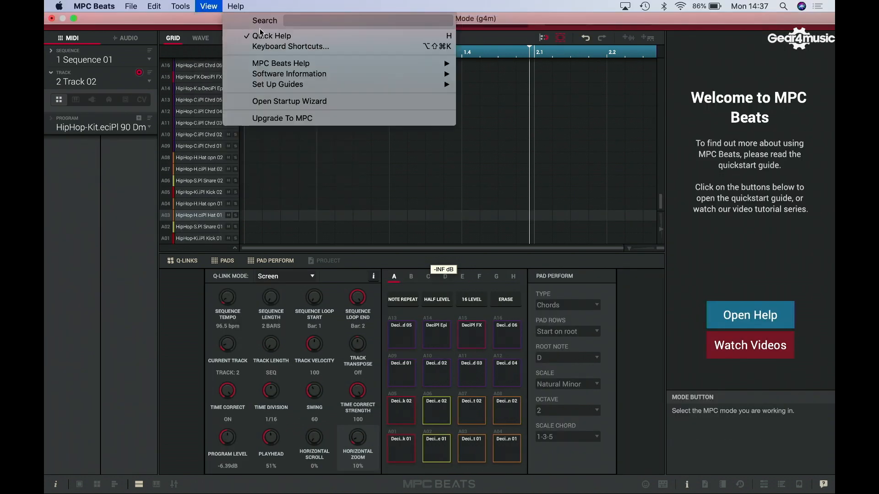
mouse_move(304, 55)
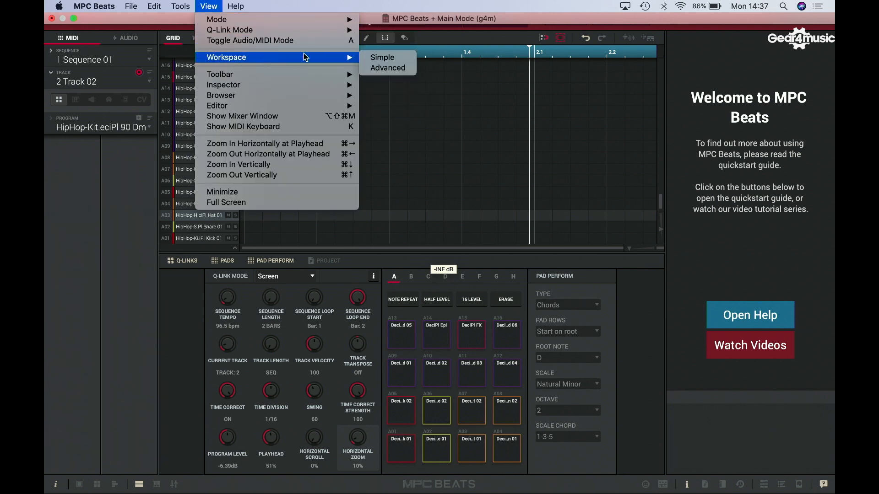
click(379, 67)
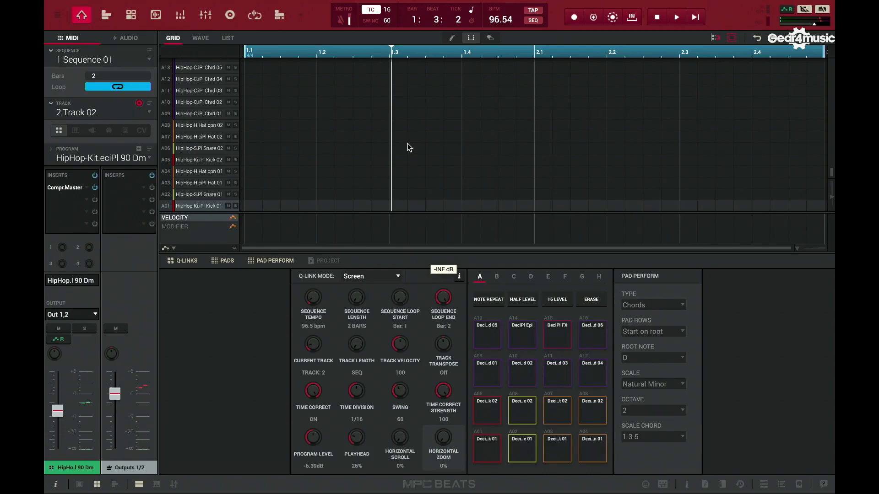
Overdub a two-bar hip-hop drum pattern of kick, snare and hi-hat hits on Track 02, and stop playback.
click(675, 21)
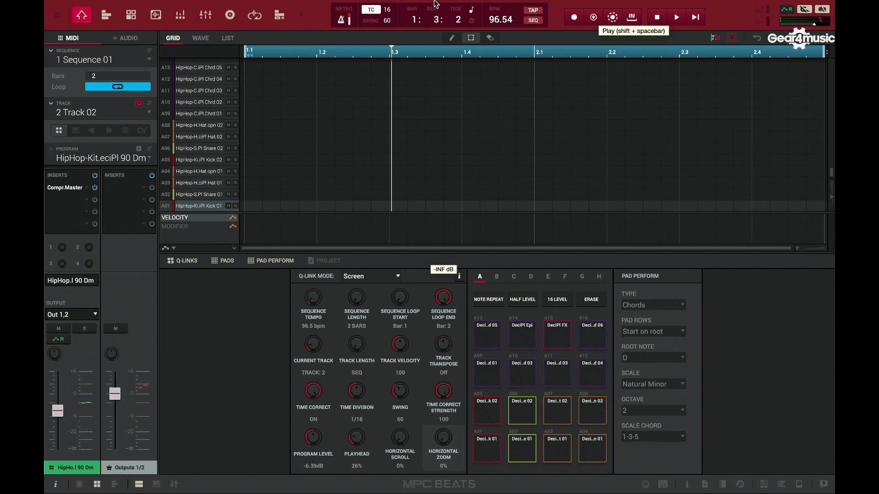
key(space)
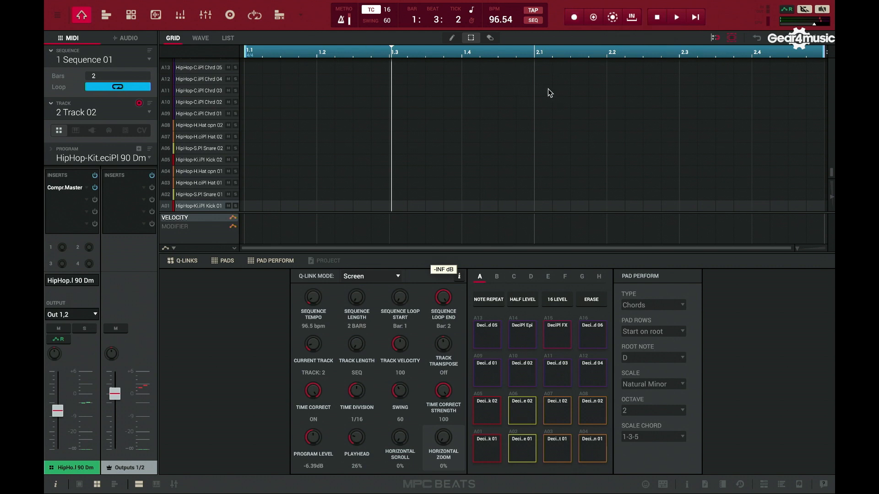
click(675, 18)
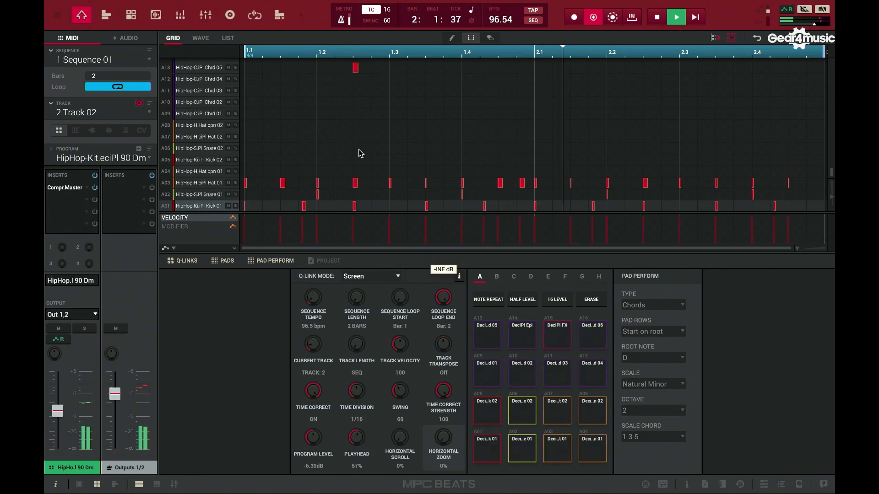
click(594, 19)
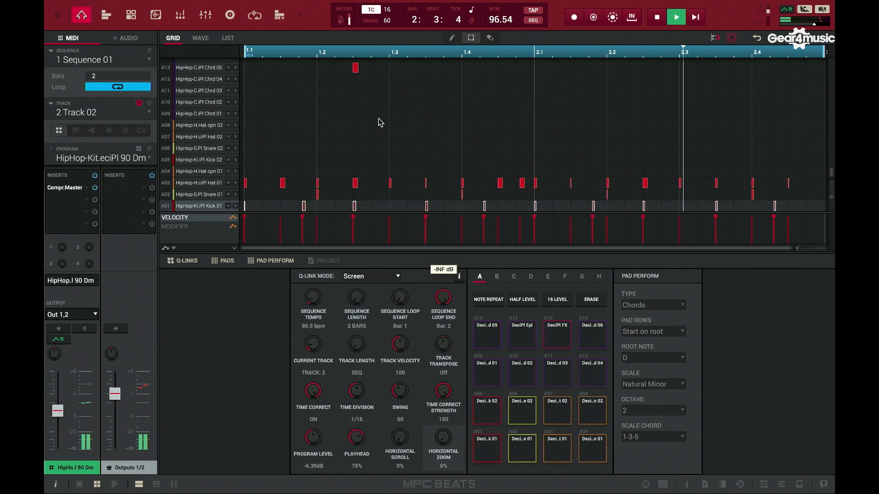
key(space)
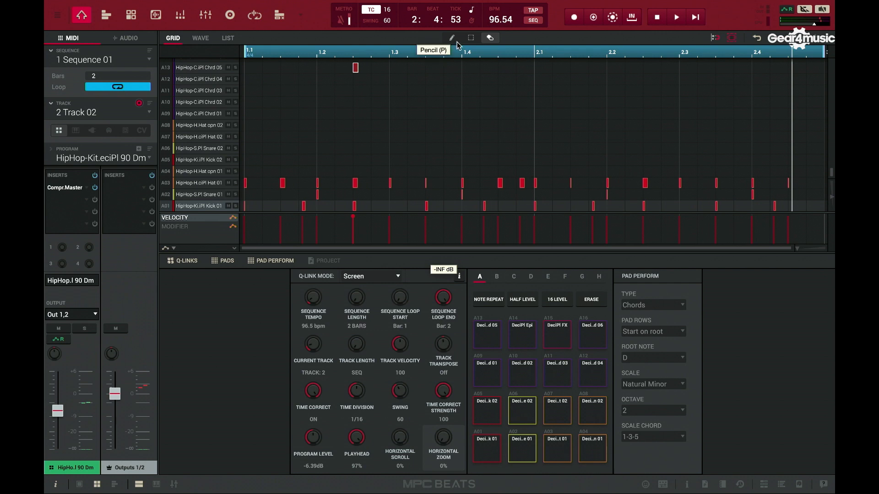
Switch to Track 01 with the TubeSynth Emotive Pad and overdub a pad part across the two-bar loop.
scroll(353, 193, down, 2)
click(142, 114)
click(142, 113)
click(144, 114)
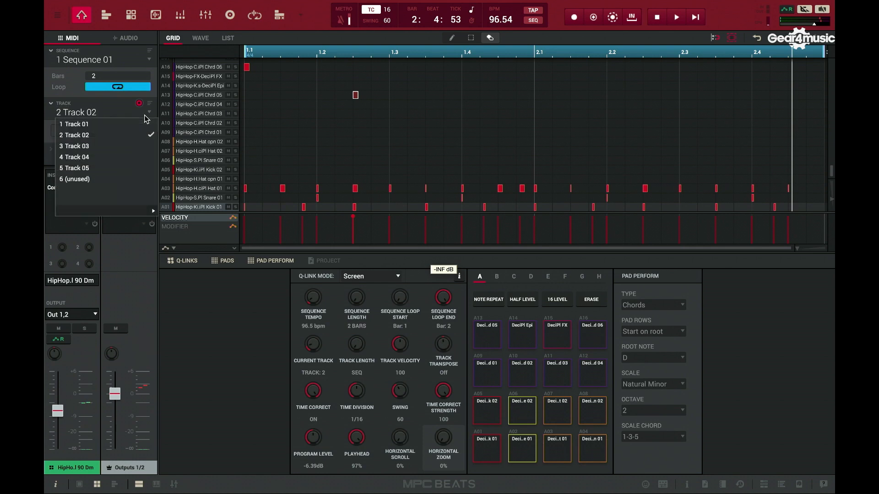
click(140, 123)
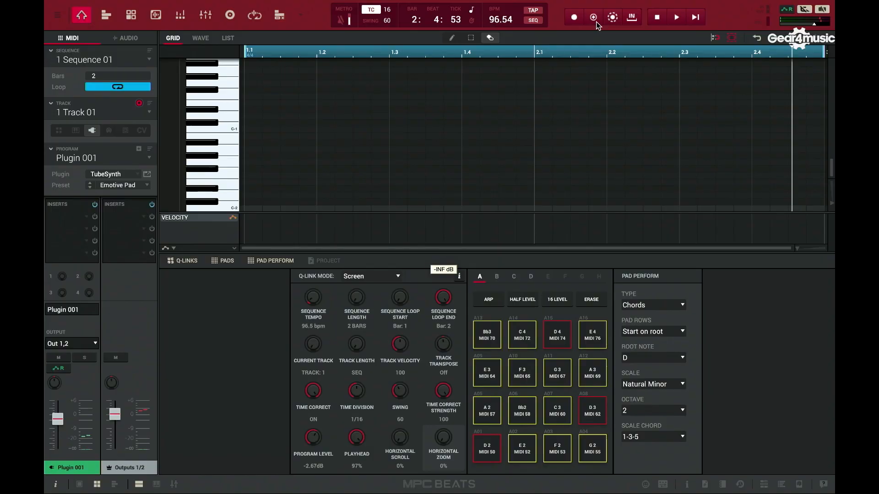
click(592, 21)
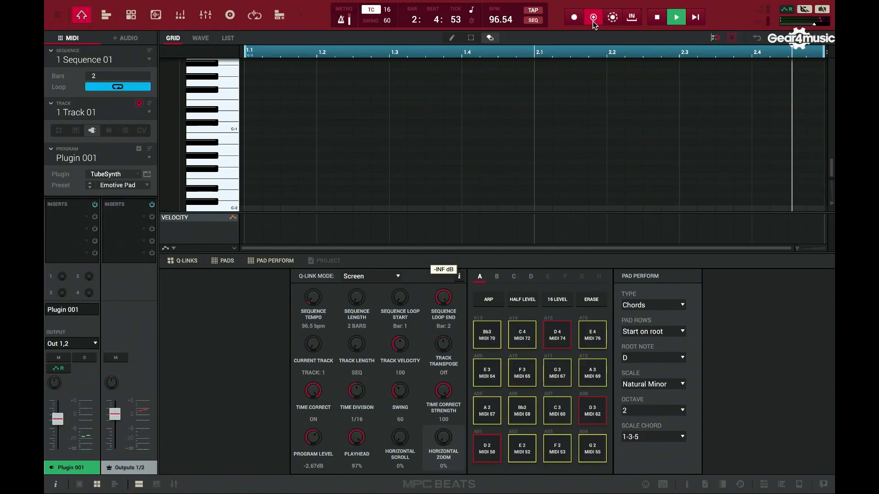
click(675, 19)
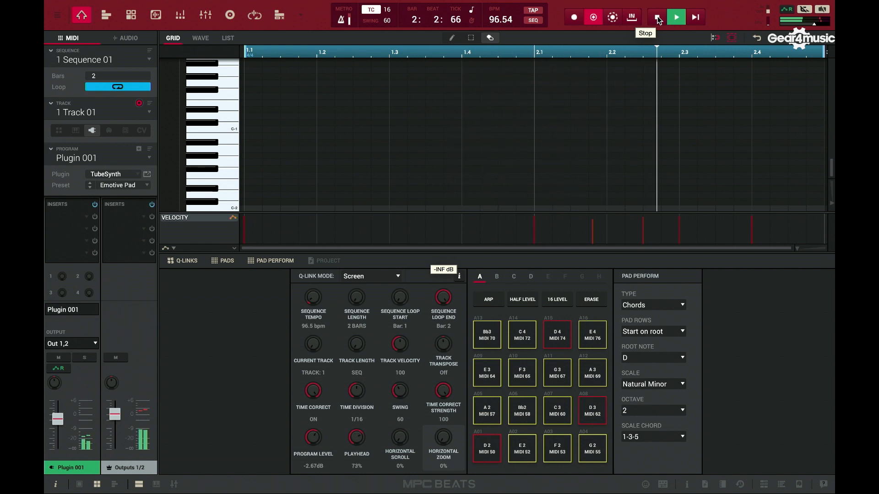
click(658, 18)
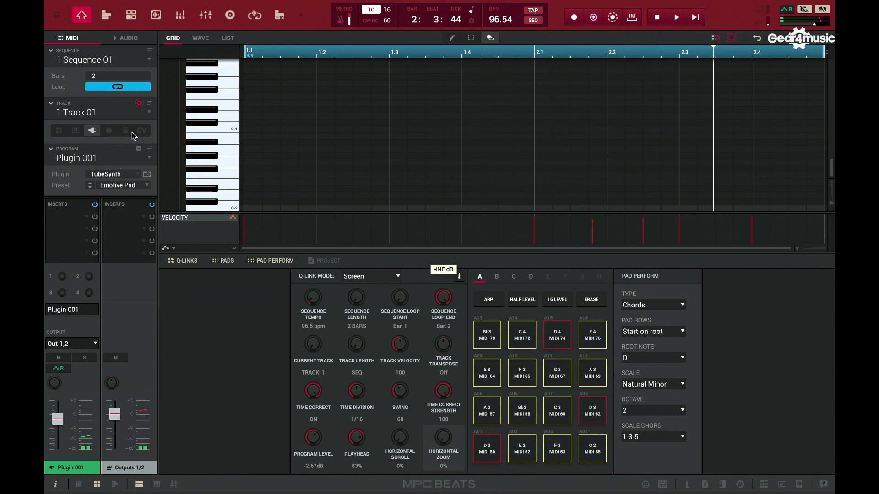
Switch to Track 03 with the Bassline Square Octa preset and overdub a bass part across the two-bar loop.
click(147, 112)
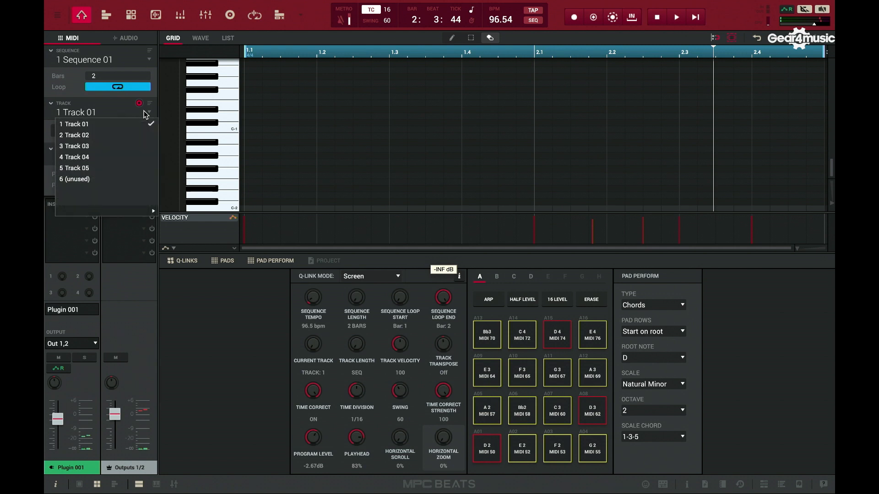
click(120, 146)
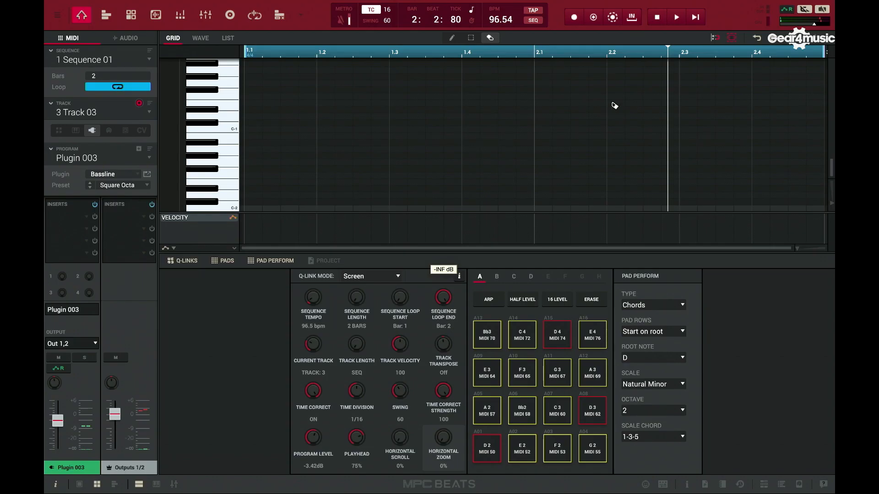
click(589, 18)
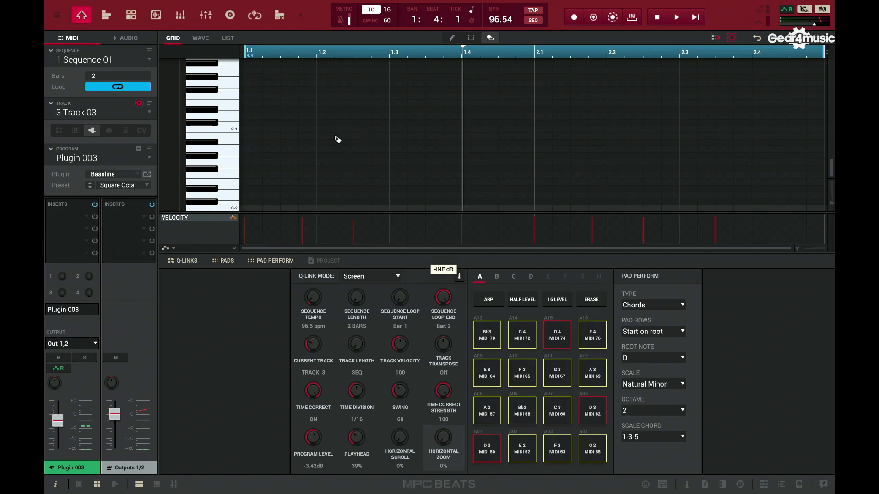
Switch to Track 05 with the Electric plugin.
click(128, 116)
click(130, 114)
click(137, 115)
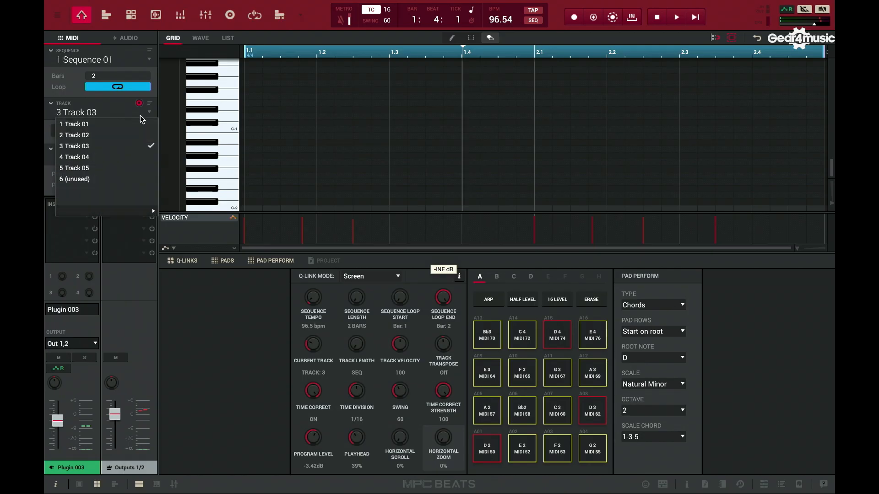
click(108, 166)
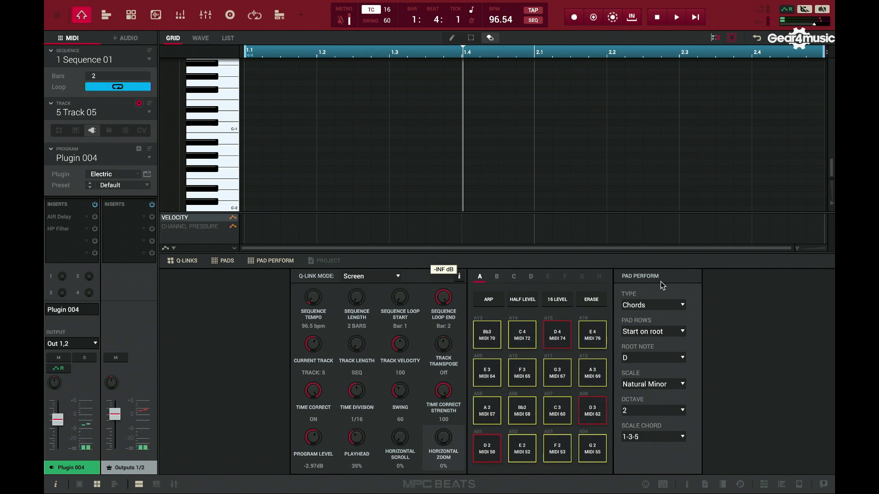
Try the Chromatic type for the performance pads and return the type to Chords.
click(659, 304)
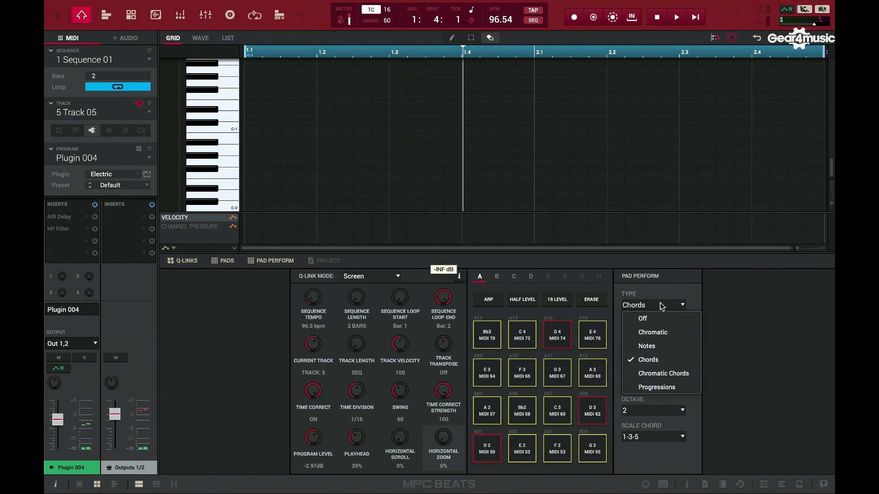
click(655, 332)
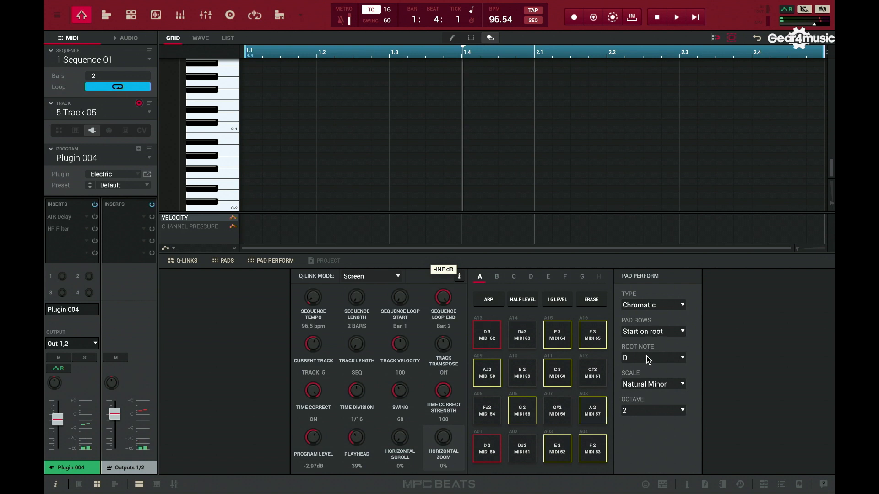
click(659, 308)
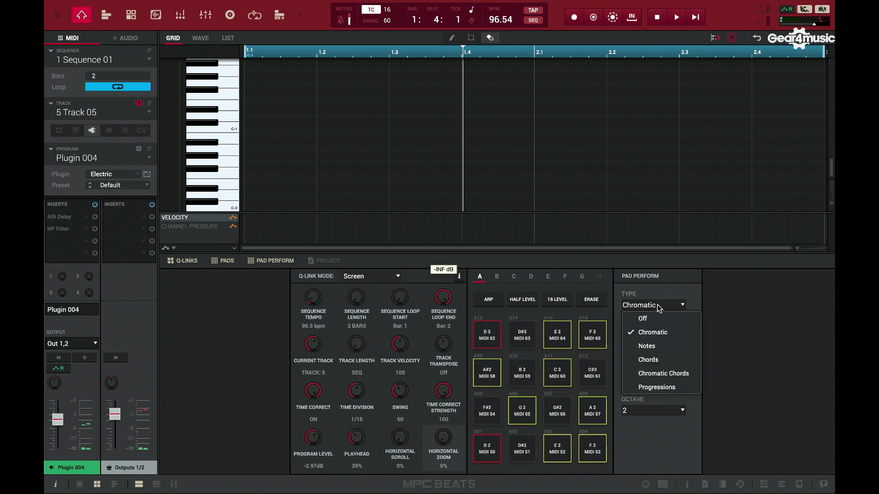
click(653, 358)
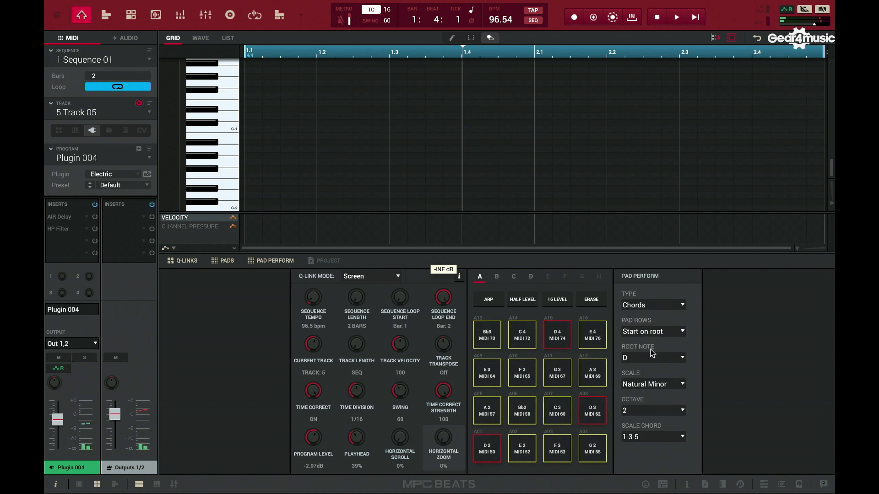
Audition the Pentatonic Minor, Pentatonic Major and Major scales on the pads, and return the scale to Natural Minor.
click(655, 388)
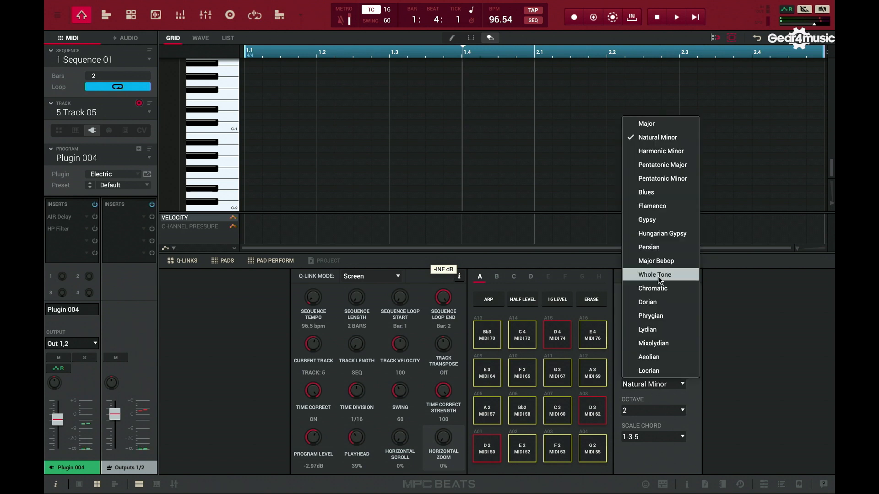
click(670, 180)
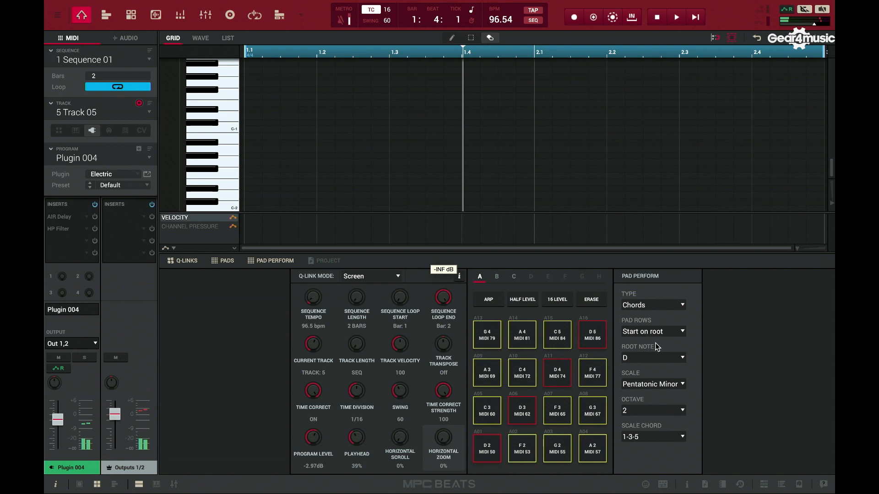
click(663, 333)
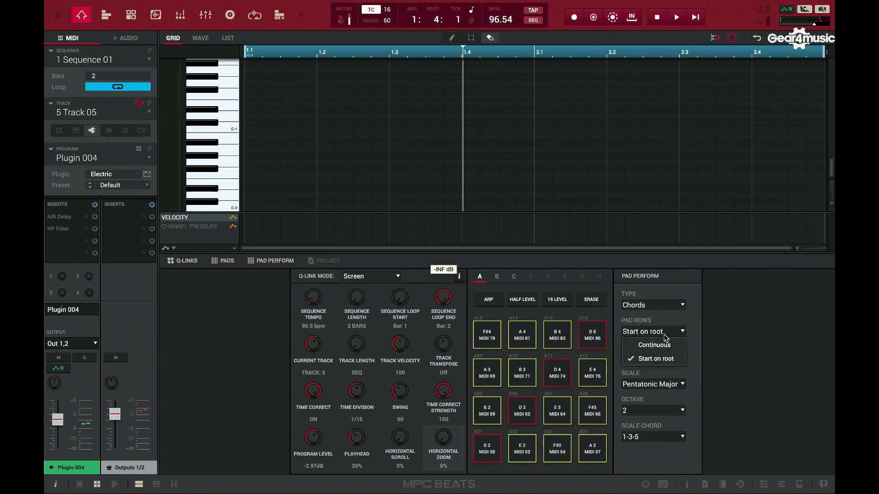
click(663, 334)
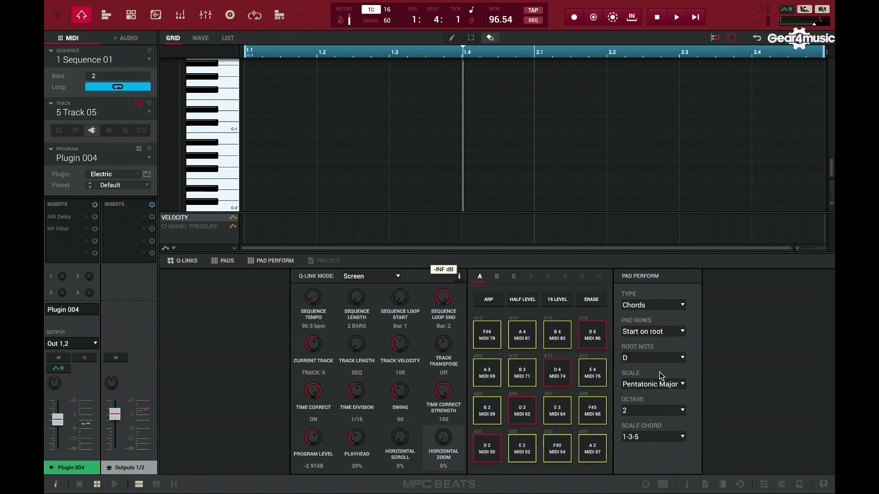
click(656, 385)
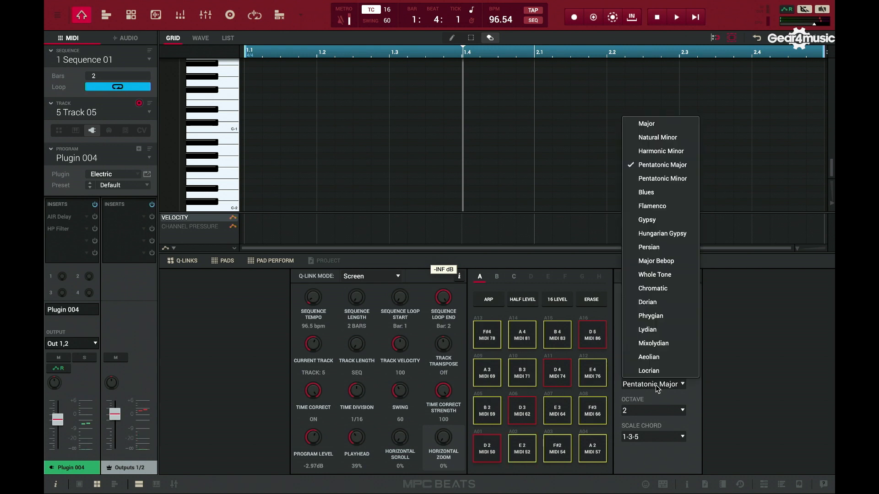
click(664, 125)
key(z)
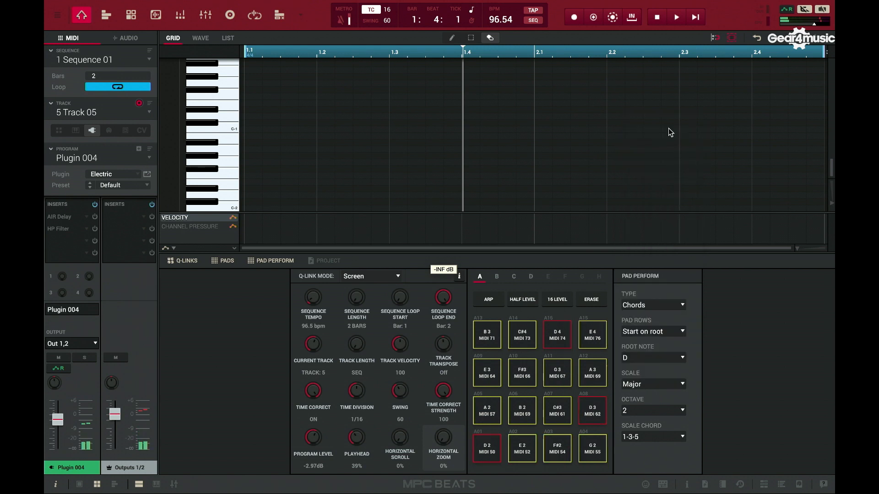
click(662, 305)
click(661, 306)
click(649, 385)
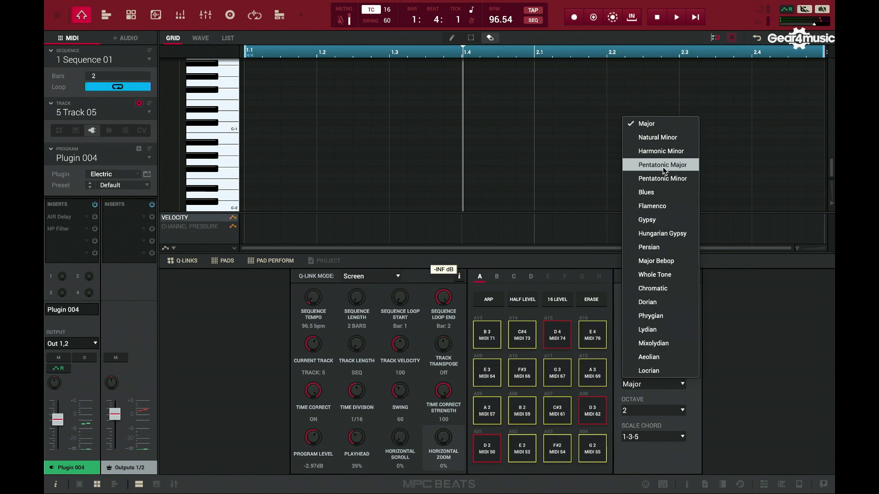
click(670, 139)
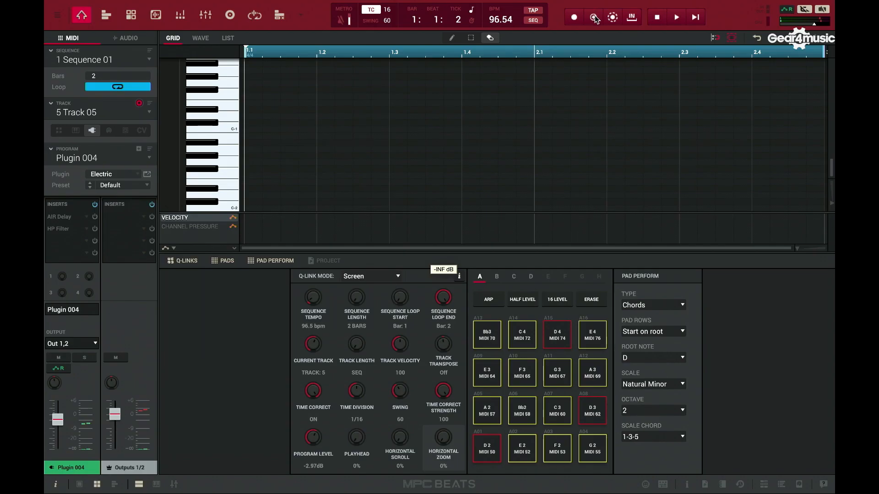
Overdub an Electric chord part on Track 05 across the two-bar loop, show its notes in the grid and stop playback.
click(593, 17)
click(676, 18)
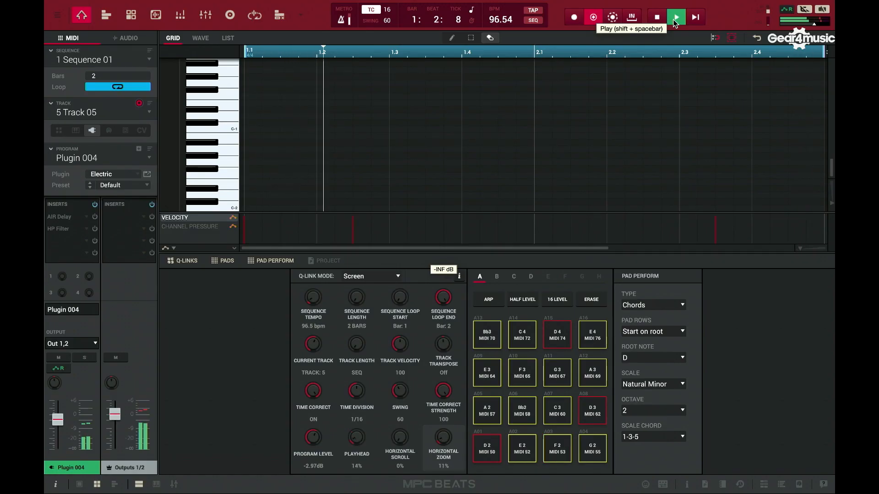
click(592, 20)
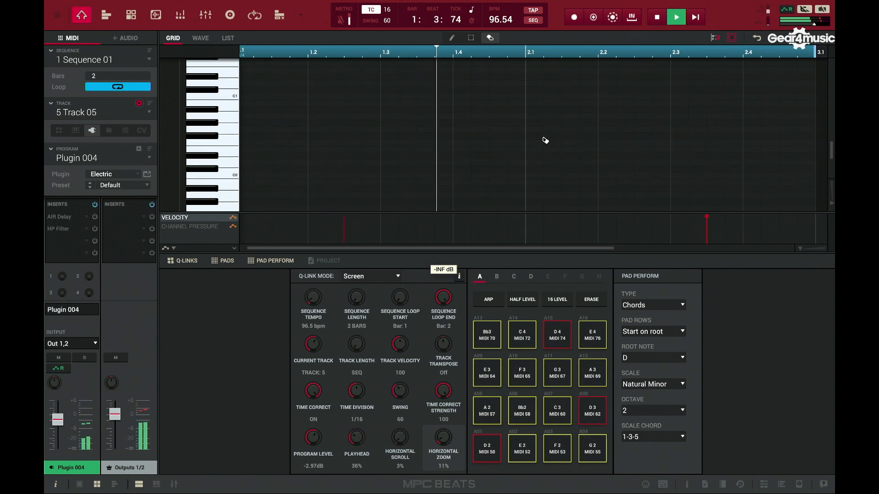
scroll(545, 140, up, 10)
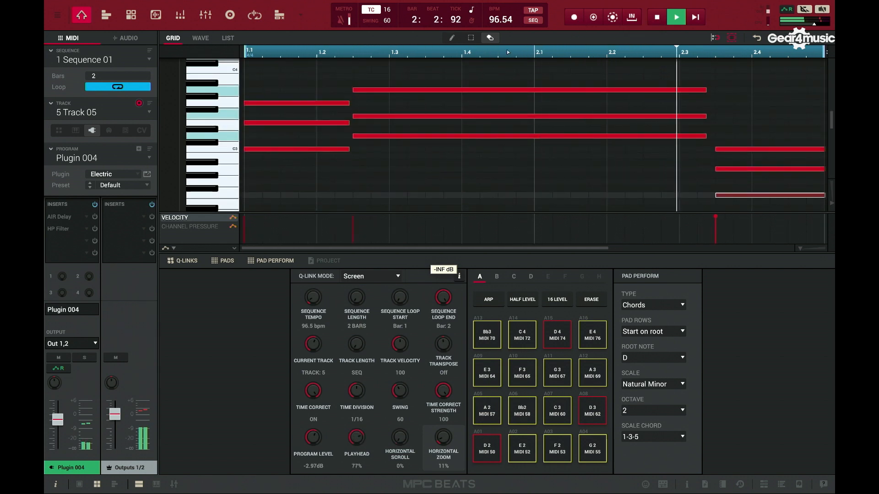
click(452, 38)
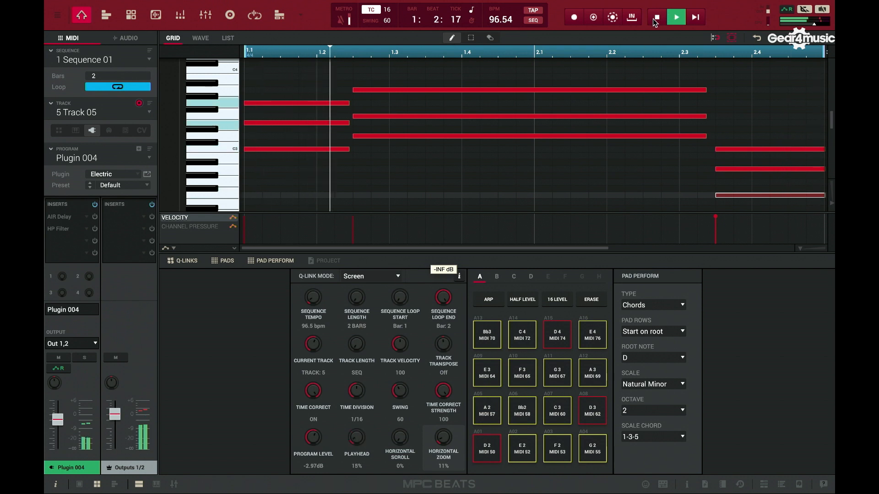
click(654, 23)
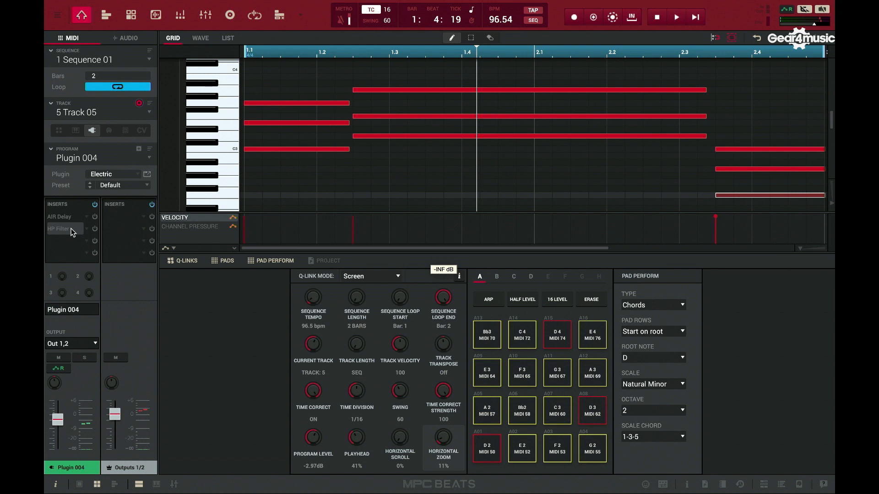
Browse the Delay/Reverb, Dynamics, EQ/Filter and Vintage Effects categories for Track 05's third insert slot without loading an effect.
click(64, 242)
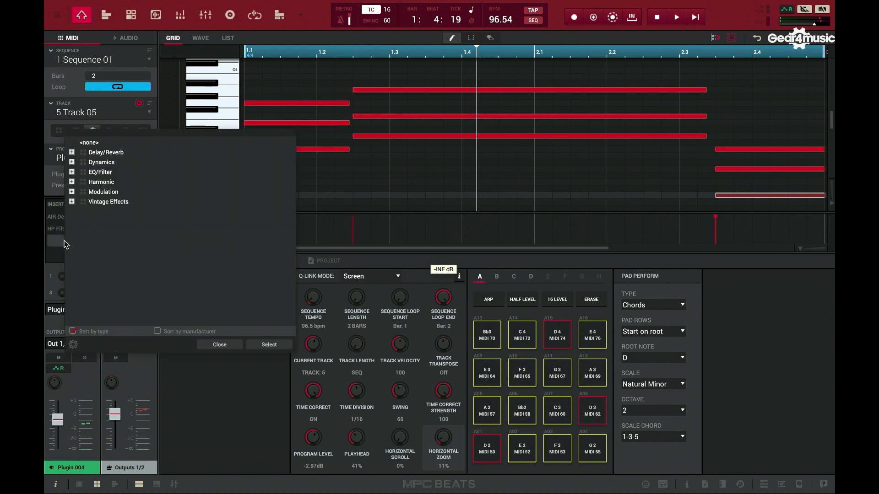
click(72, 152)
click(72, 152)
click(71, 162)
click(72, 163)
click(71, 173)
click(71, 173)
click(72, 201)
click(72, 202)
click(219, 346)
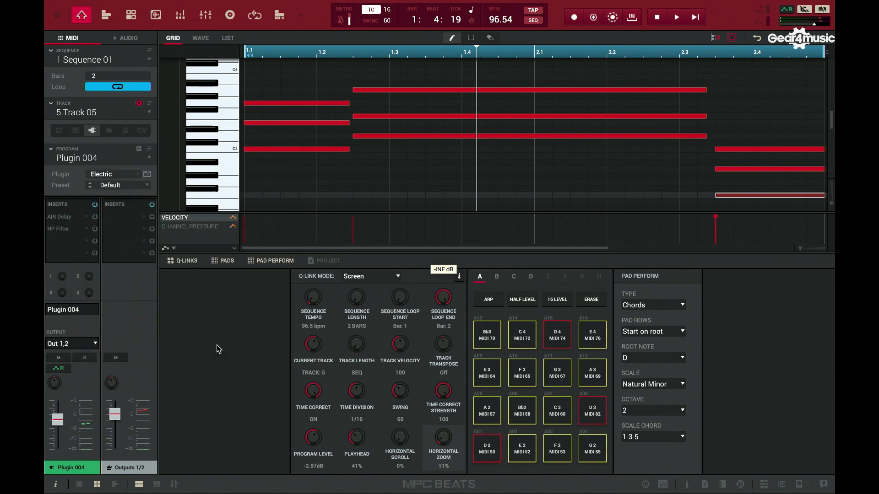
Play the loop with Plugin 004 soloed, enable its AIR Delay, and set the delay's Mix to 40 % and HPF to 45.5 Hz.
double_click(67, 217)
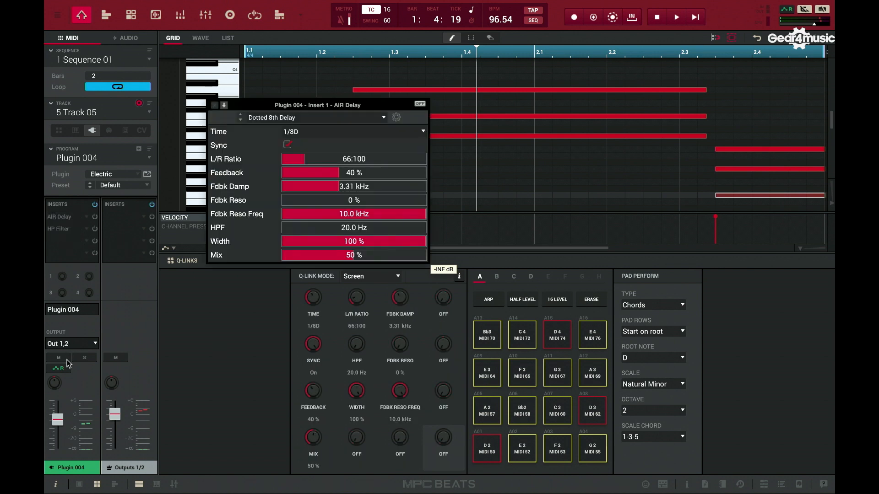
key(space)
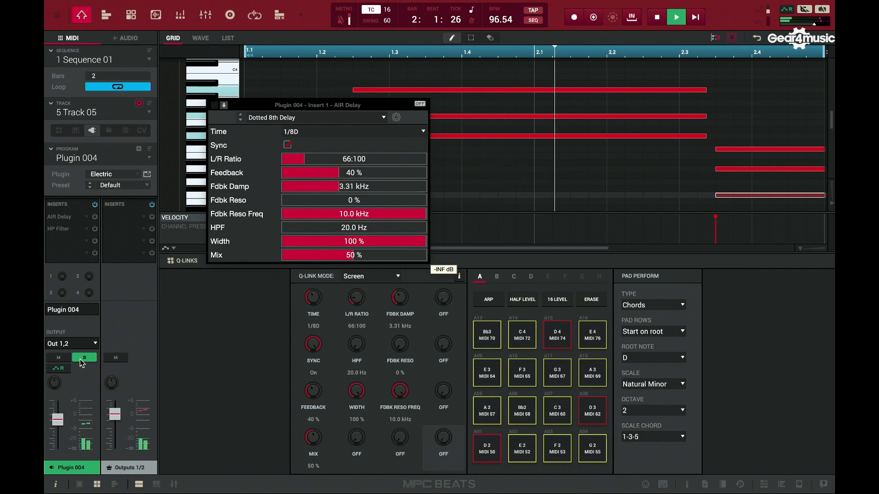
click(95, 217)
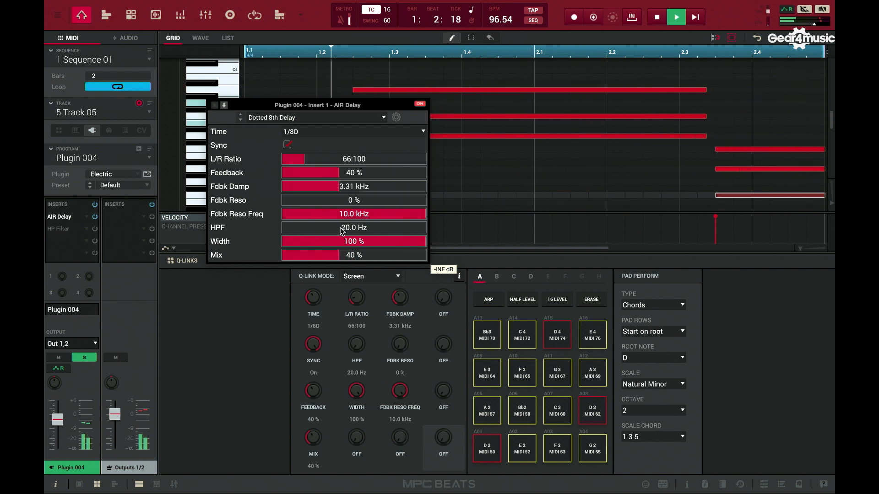
drag(337, 227, 296, 256)
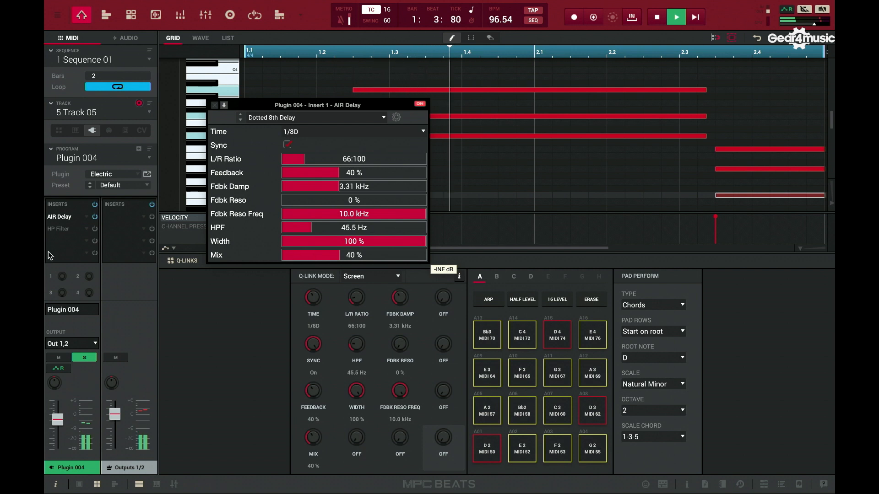
Enable the HP Filter insert on Plugin 004 and open its controls.
click(71, 232)
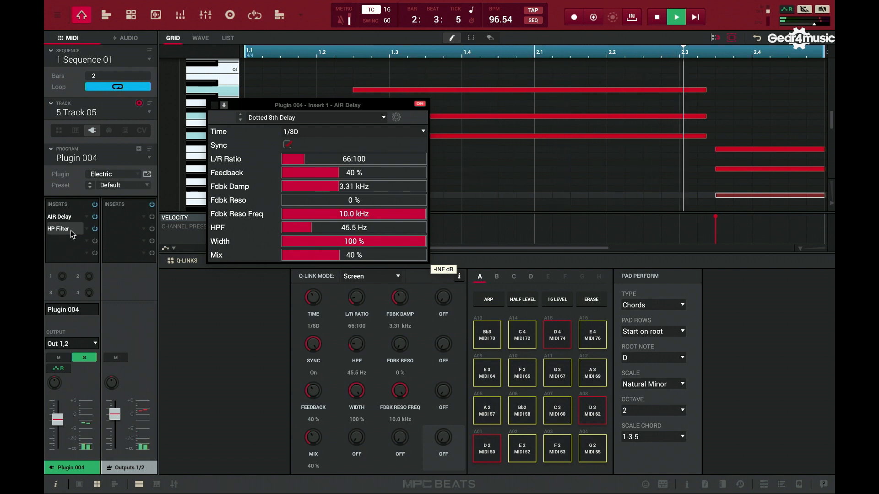
click(72, 234)
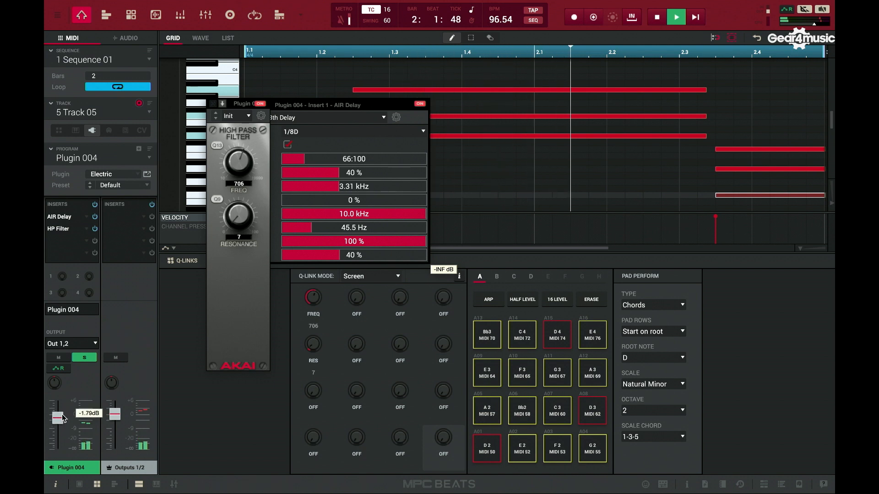
mouse_move(233, 163)
mouse_down()
mouse_move(233, 186)
mouse_move(234, 155)
mouse_move(233, 163)
mouse_up()
Unsolo Plugin 004 and raise its channel level to about +0.10 dB during playback.
click(84, 357)
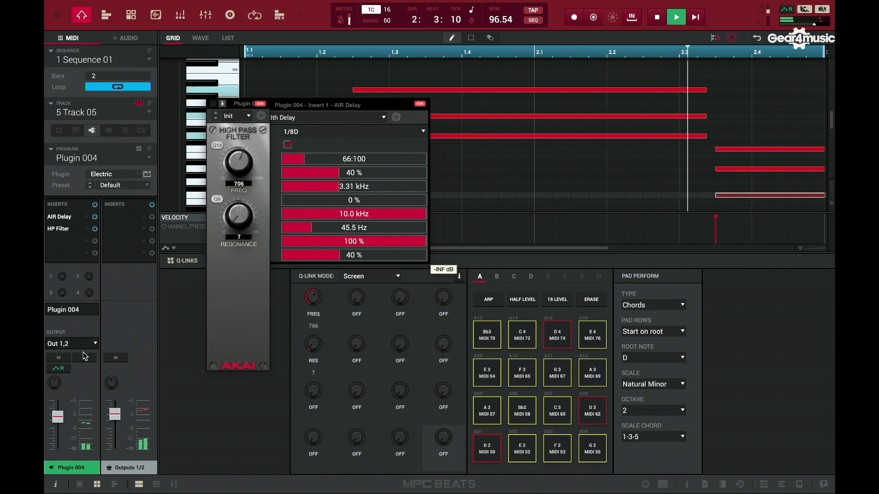
mouse_move(58, 419)
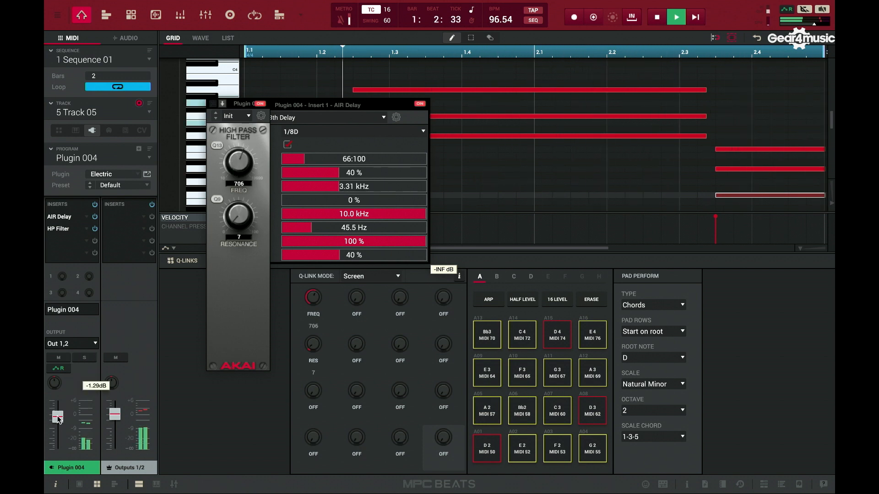
drag(58, 419, 57, 414)
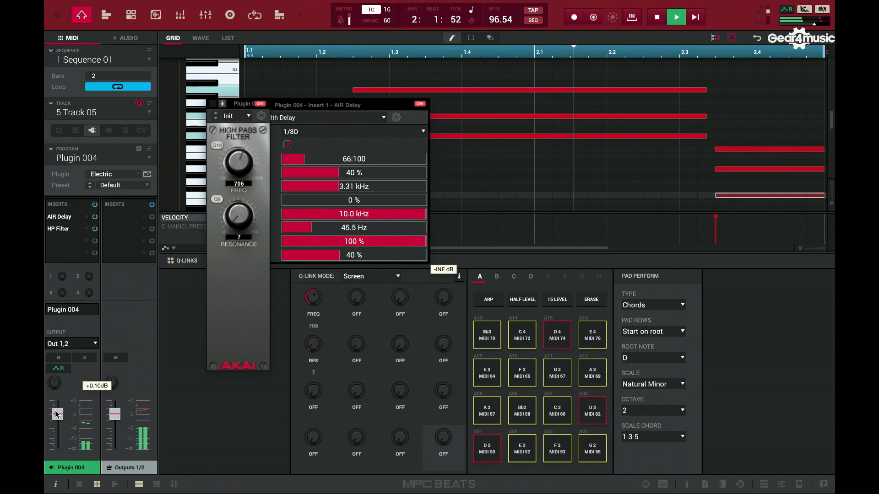
Close the AIR Delay and HP Filter windows and stop playback.
click(295, 109)
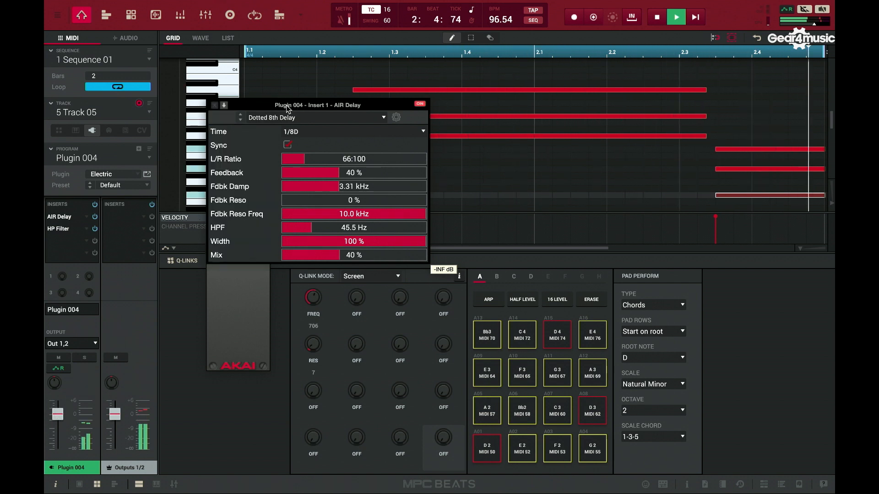
click(216, 105)
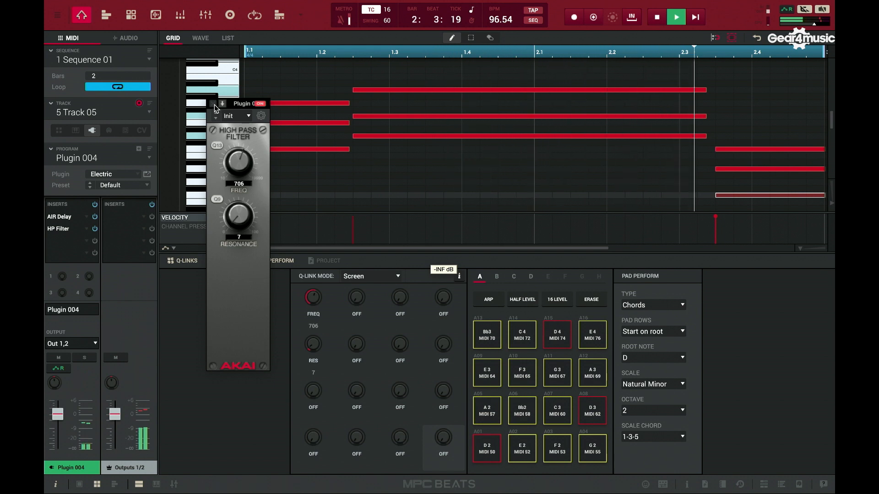
click(214, 106)
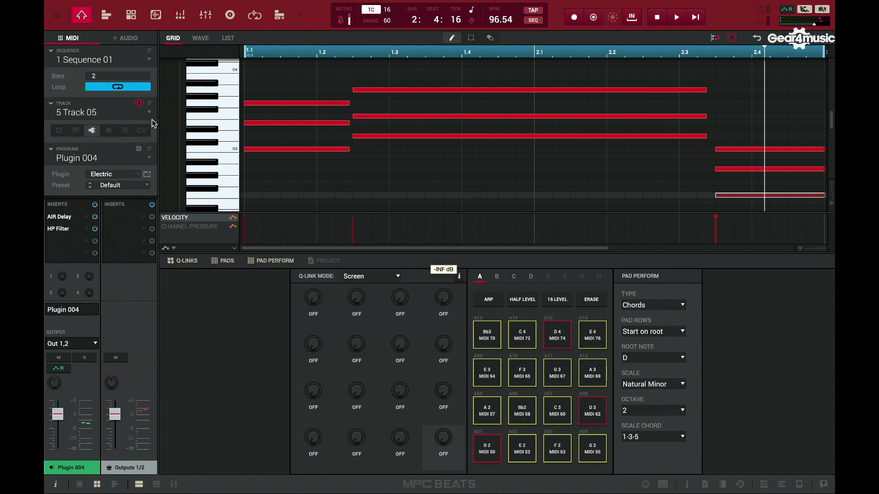
Switch to Track 02 with the hip-hop drum kit.
click(115, 114)
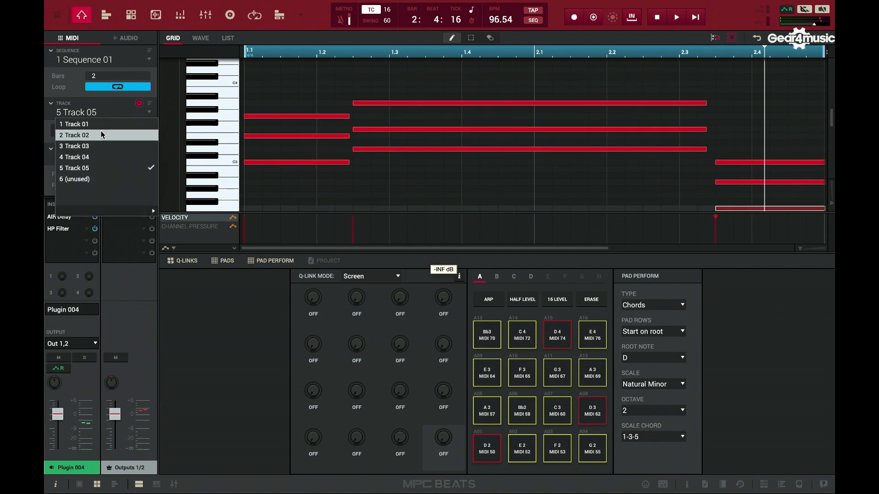
click(101, 132)
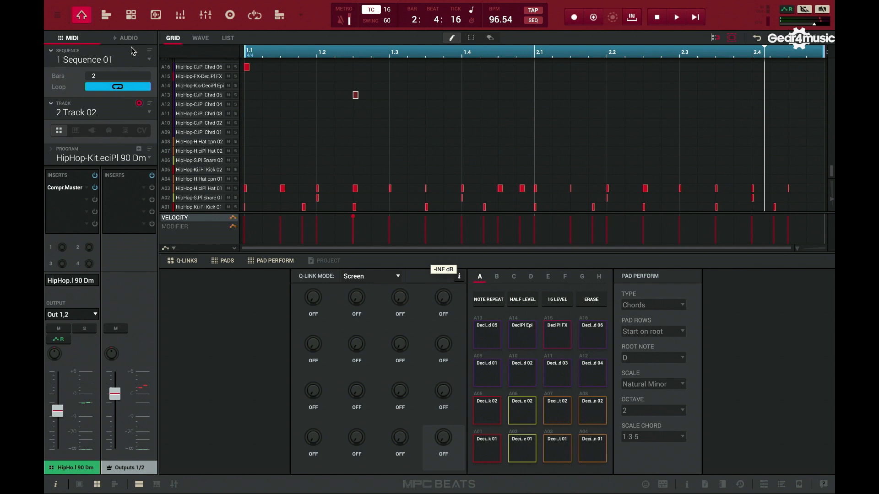
Open the pad mixer for the hip-hop kit, then audition the A01 kick and A02 snare pads.
click(180, 16)
scroll(328, 302, left, 5)
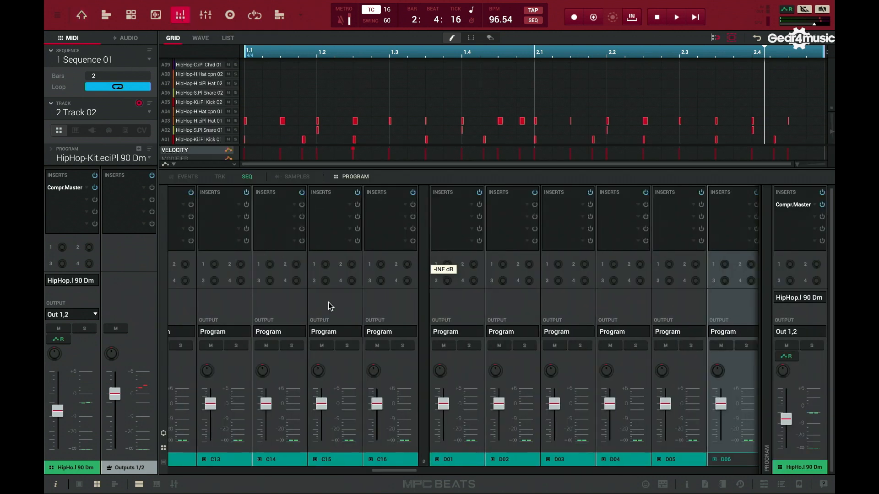
scroll(328, 302, left, 12)
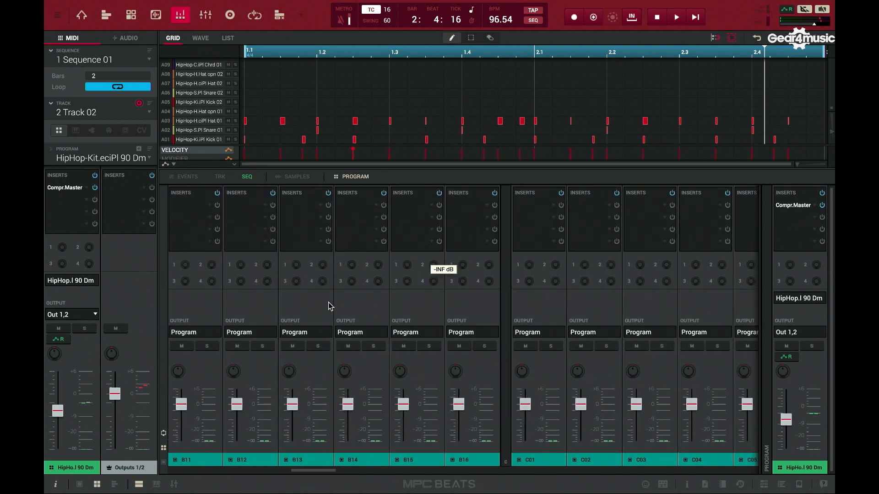
scroll(328, 302, left, 10)
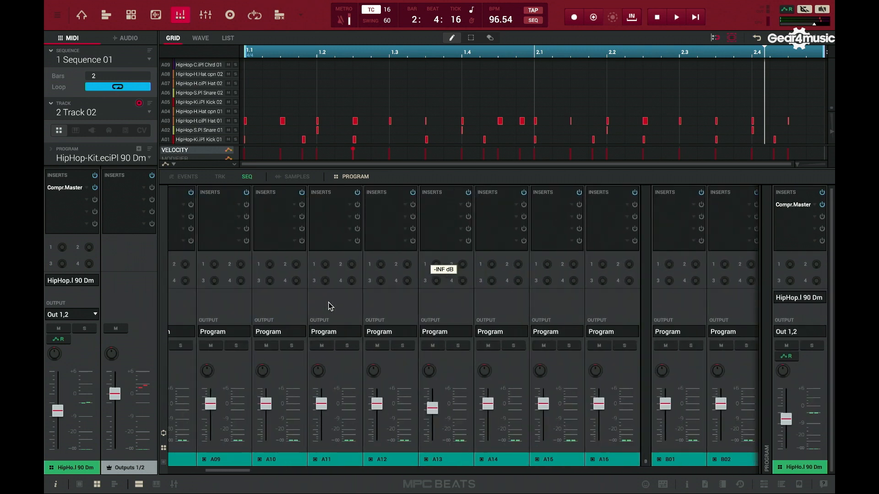
key(x)
key(z)
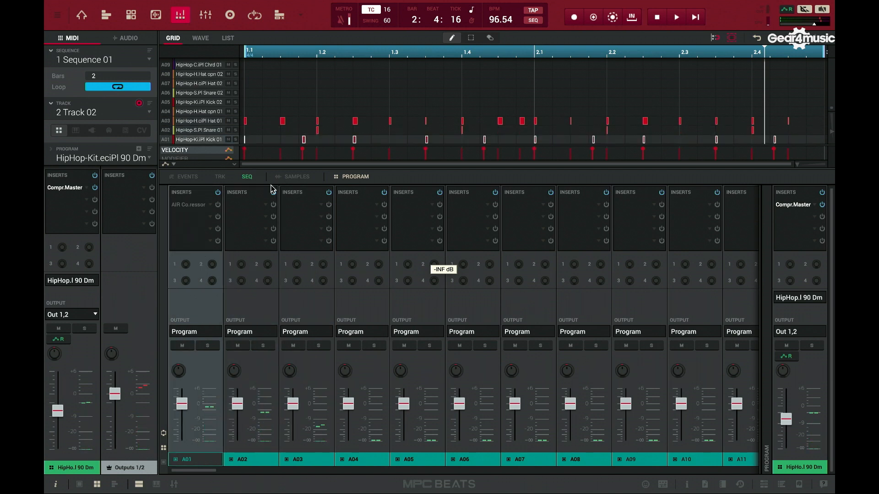
key(x)
Add the Reverb Medium delay/reverb effect to the first insert slot of snare pad A02.
click(249, 205)
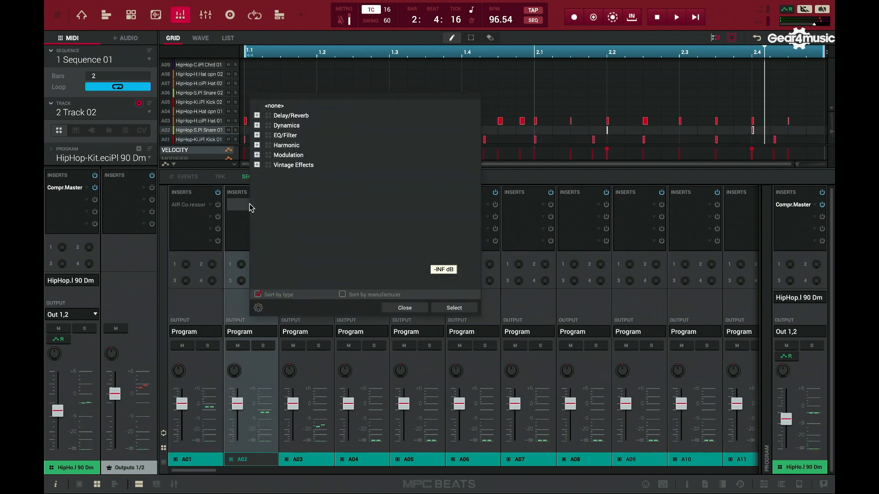
click(257, 116)
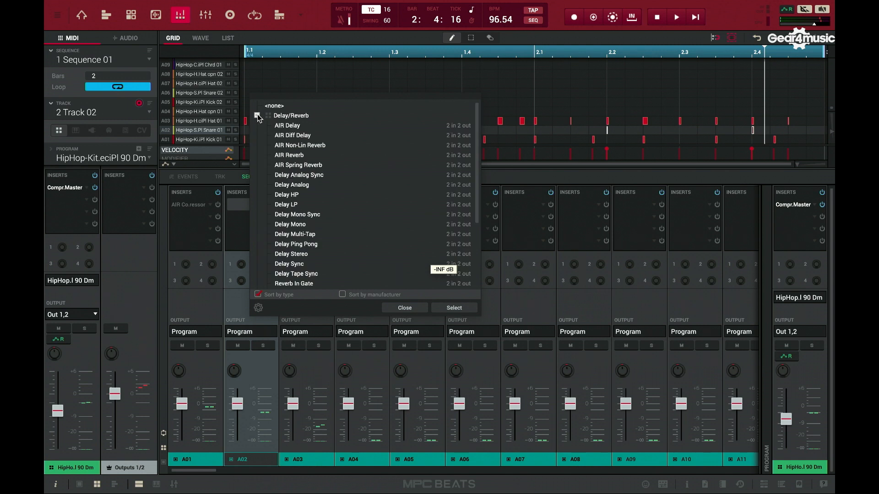
scroll(296, 171, down, 5)
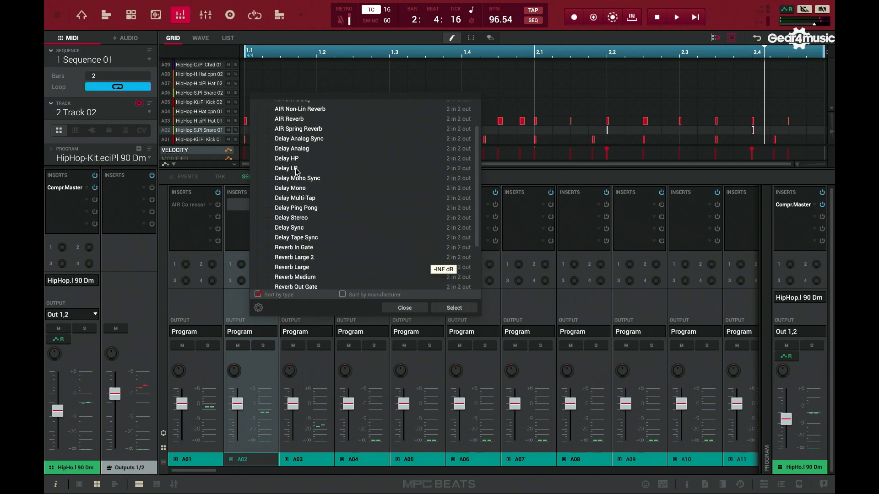
scroll(296, 242, down, 1)
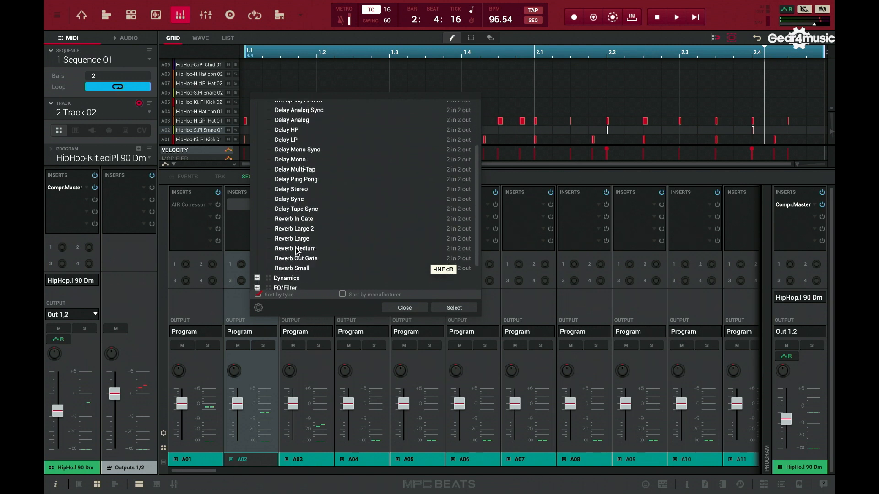
double_click(296, 249)
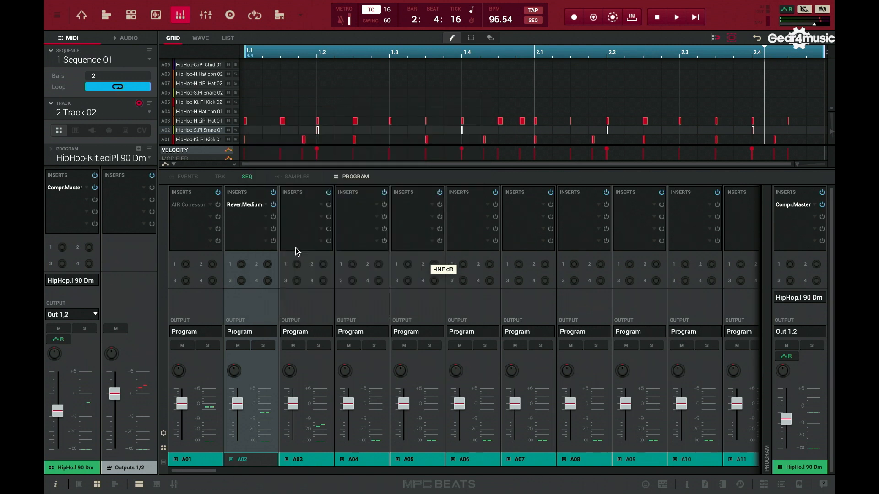
Open the snare's Medium Reverb controls and load the Room preset.
double_click(246, 205)
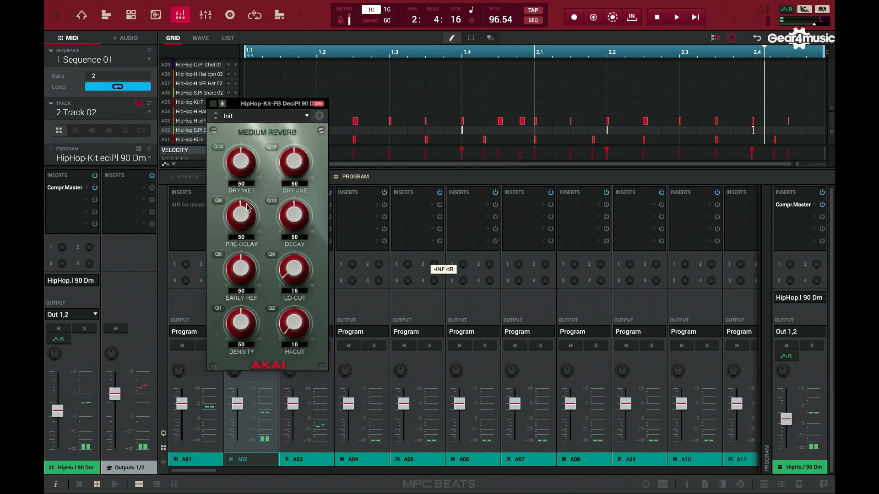
click(305, 116)
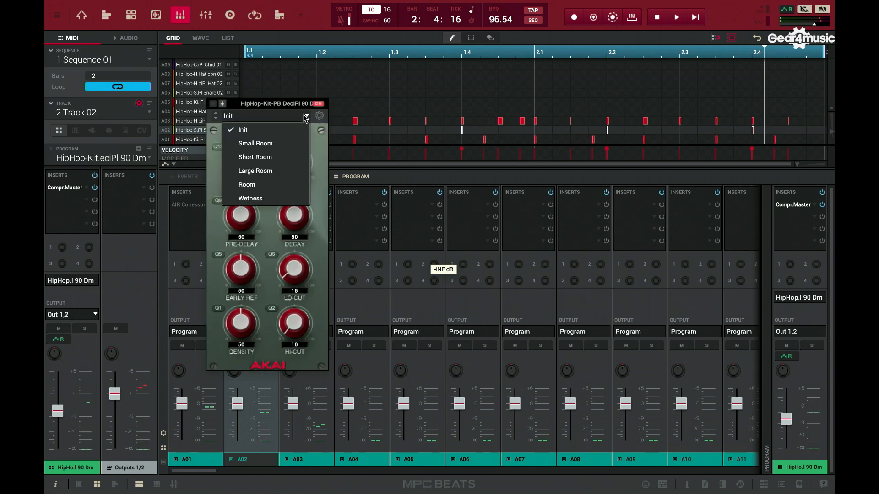
click(260, 185)
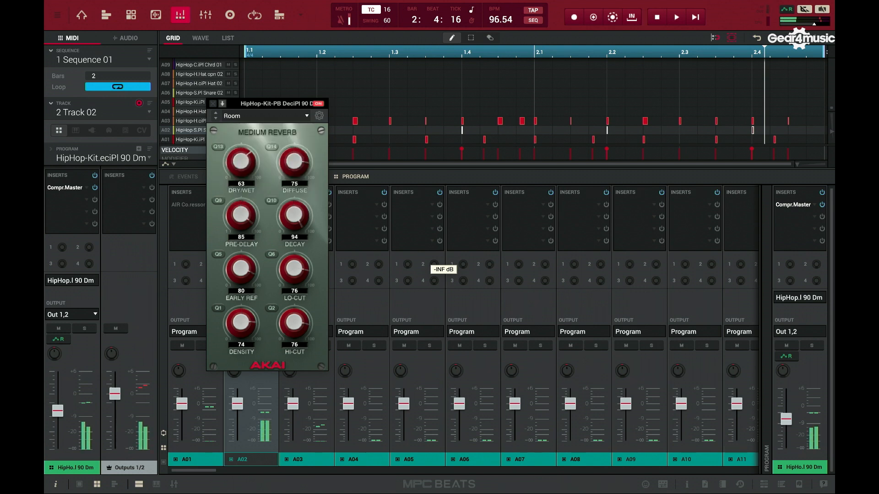
Lower the snare reverb's Dry/Wet to 34 while the sequence plays, and stop playback.
key(space)
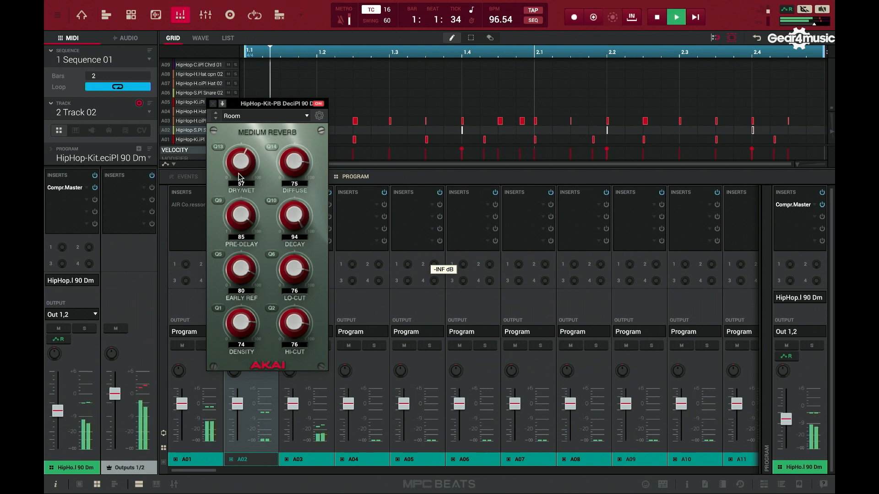
drag(239, 177, 238, 197)
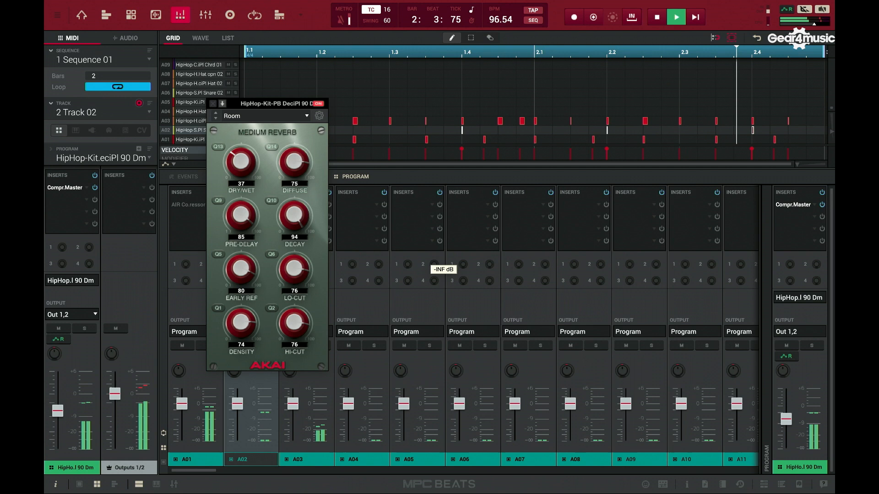
drag(239, 180, 238, 183)
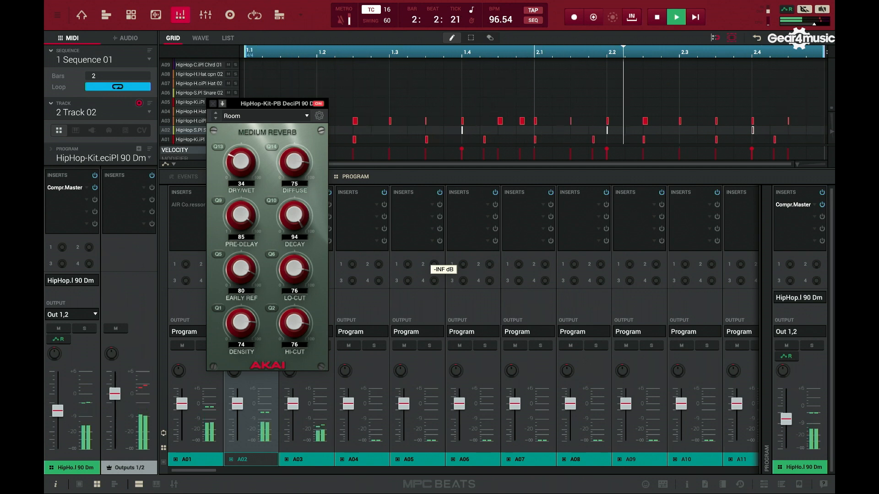
key(space)
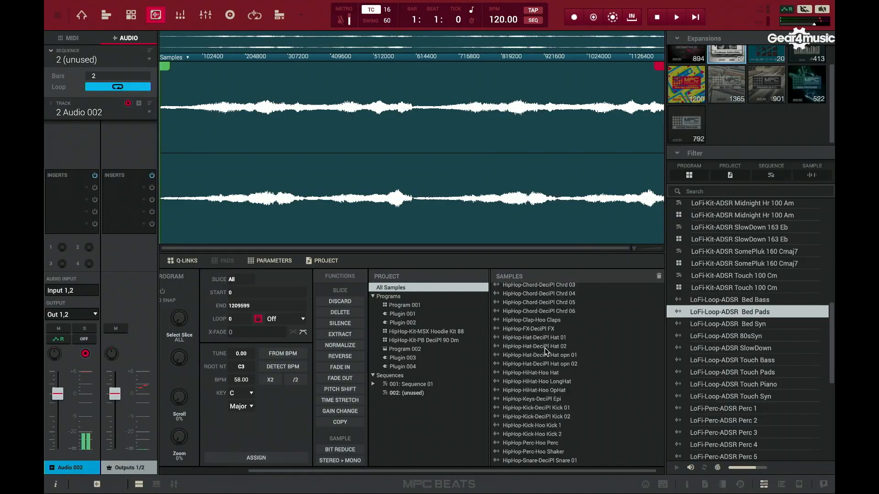
Place the LoFi-Loop-ADSR Bed Pads sample near the start of track Audio 002, replacing the existing sample of that name.
scroll(595, 405, down, 1)
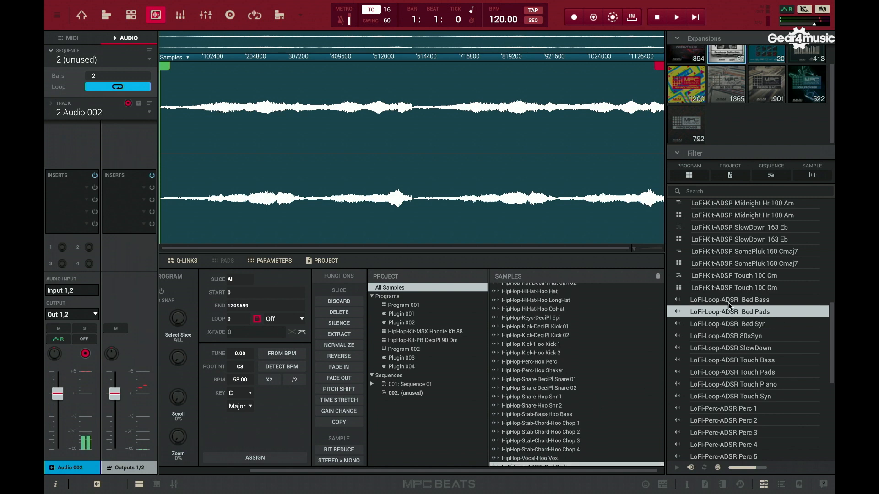
click(287, 149)
click(657, 17)
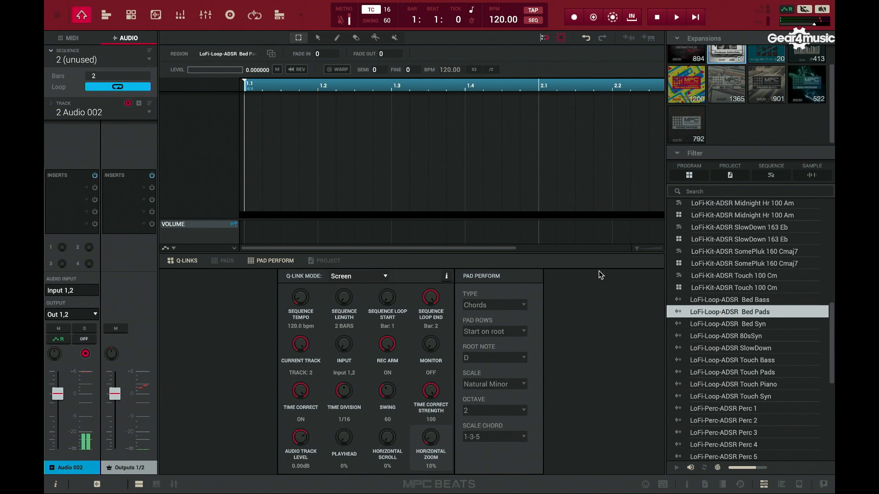
drag(599, 270, 265, 167)
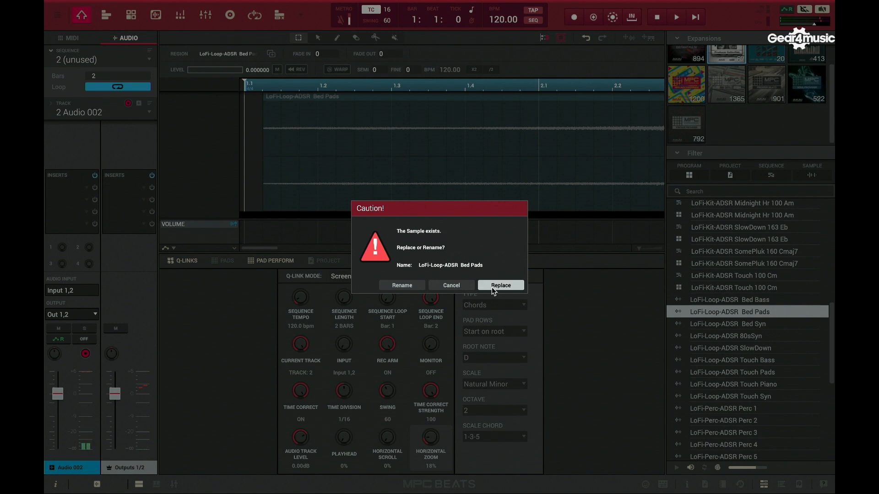
click(491, 287)
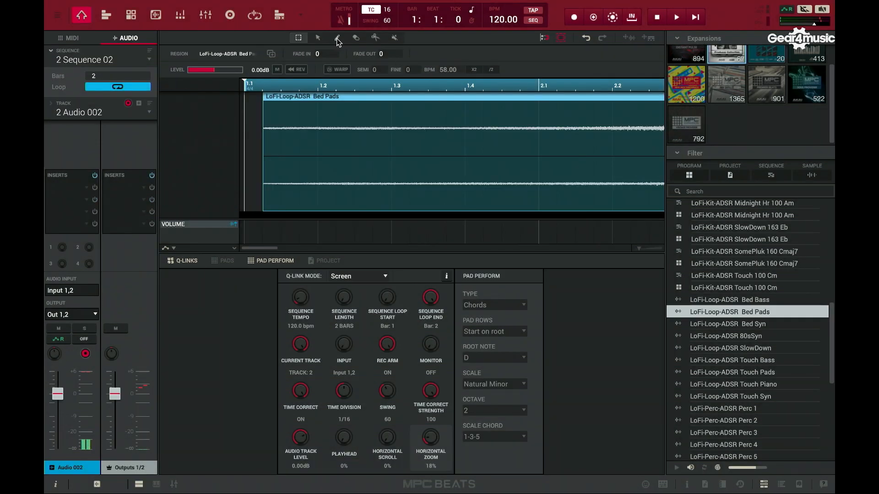
Split the Bed Pads region at beats 1.2 and 1.4 and once more between 1.2 and 1.3.
click(373, 146)
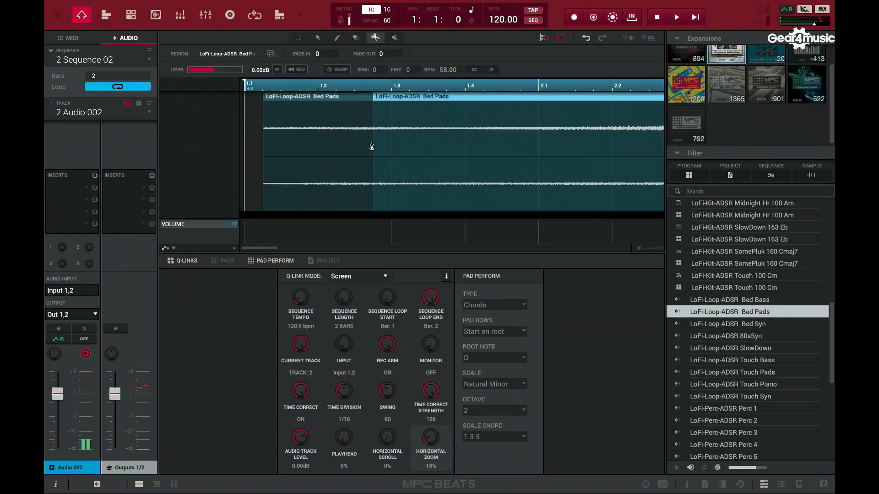
click(465, 153)
click(327, 146)
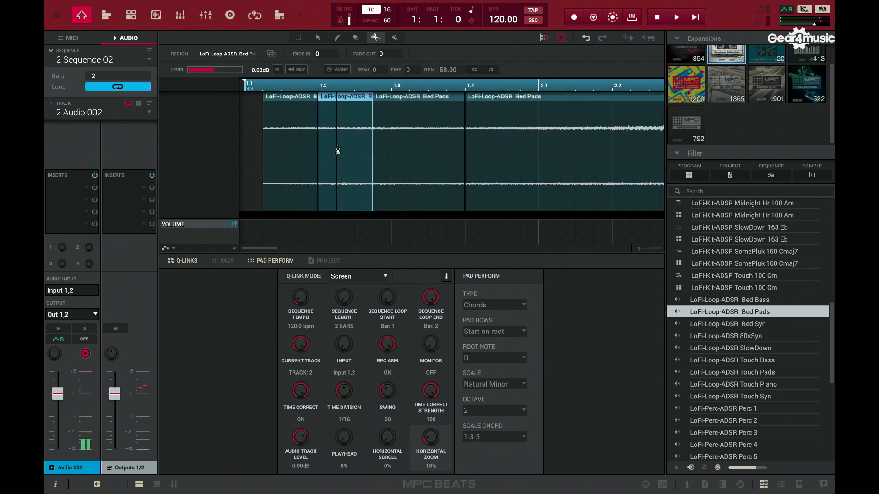
Open the Bed Pads sample in the sample editor's Chop mode and chop it by Regions into 16 slices.
click(156, 16)
key(space)
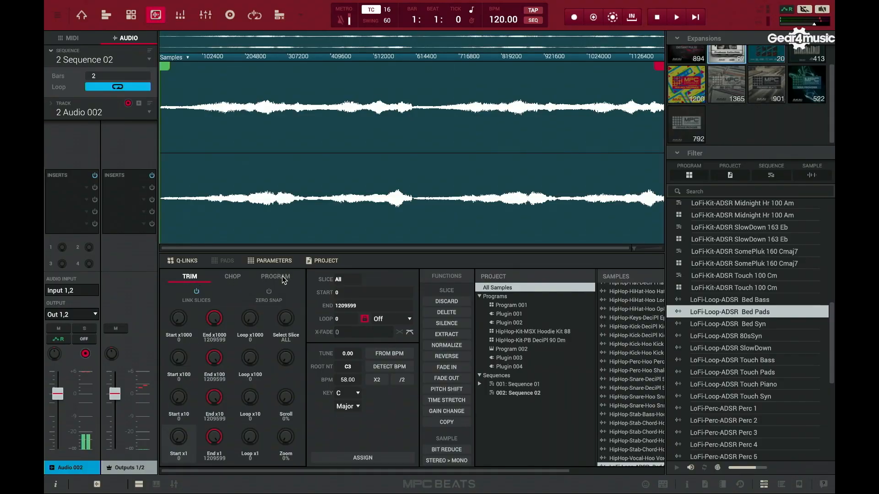
click(230, 279)
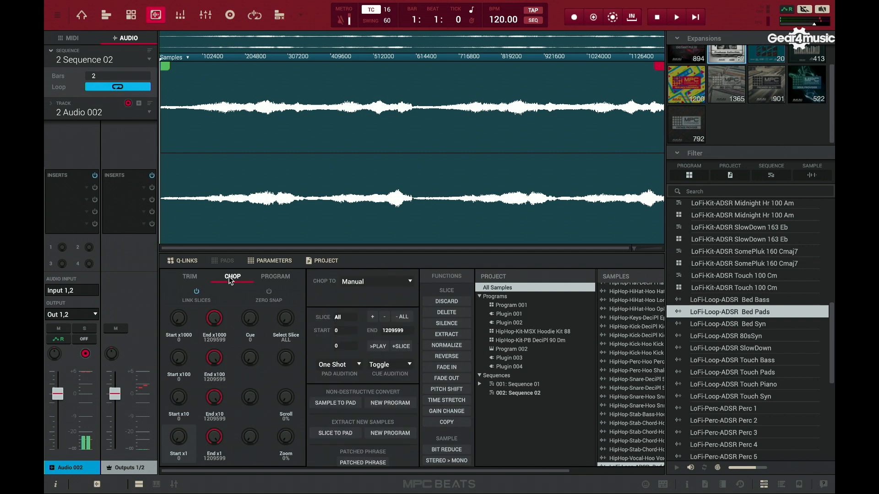
click(391, 284)
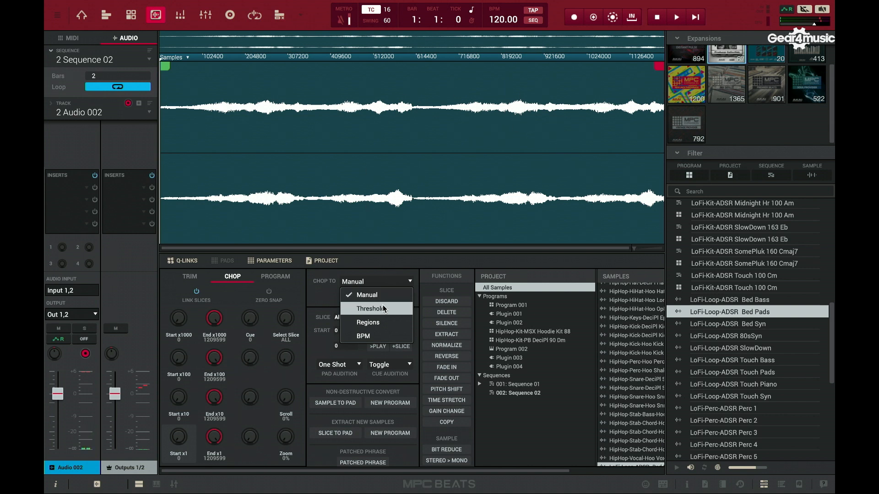
click(375, 322)
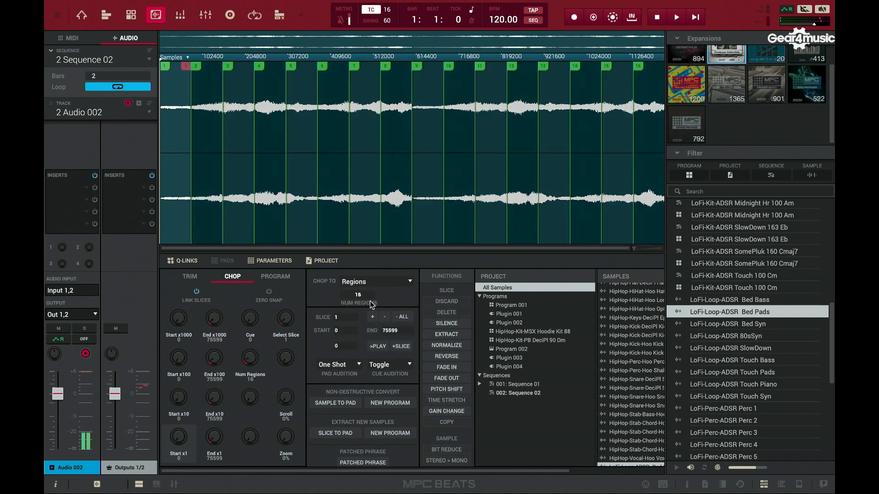
Audition the individual Bed Pads slices by playing their pads.
key(z)
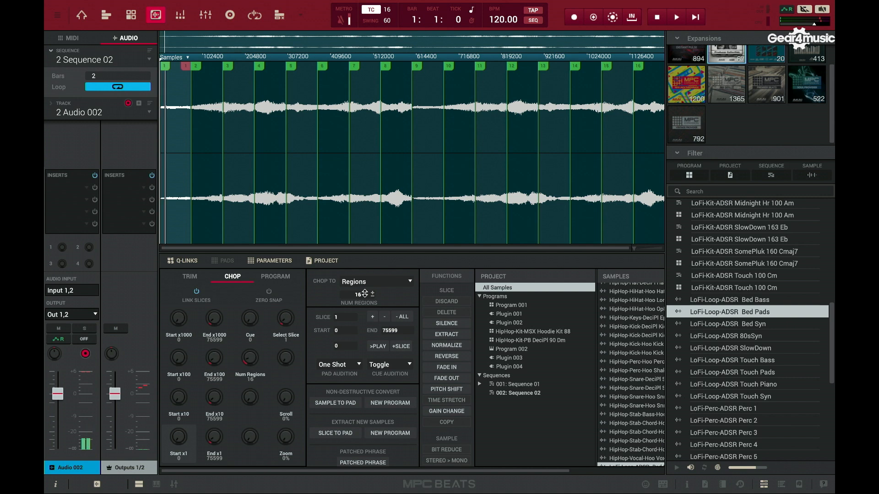
key(c)
key(d)
key(f)
key(v)
key(d)
key(s)
key(a)
key(s)
key(d)
key(x)
key(z)
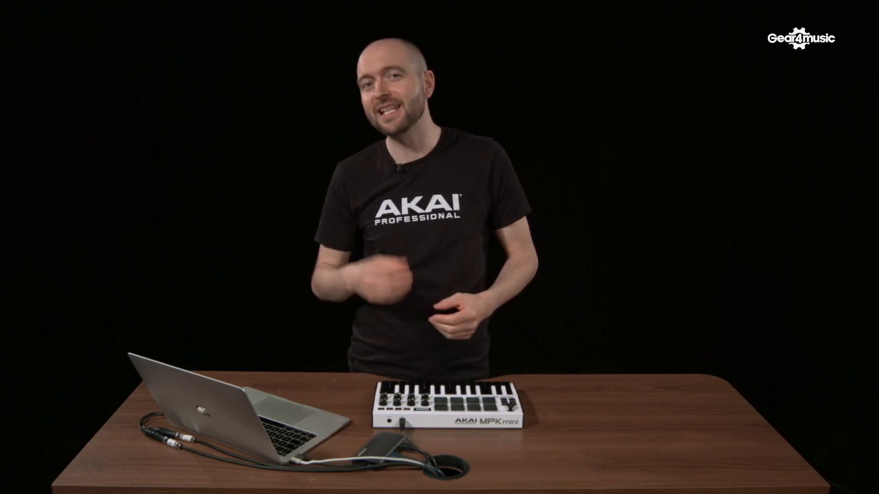
Chop the Bed Pads sample to 16 regions and convert them to a new drum program with non-destructive slices.
click(375, 285)
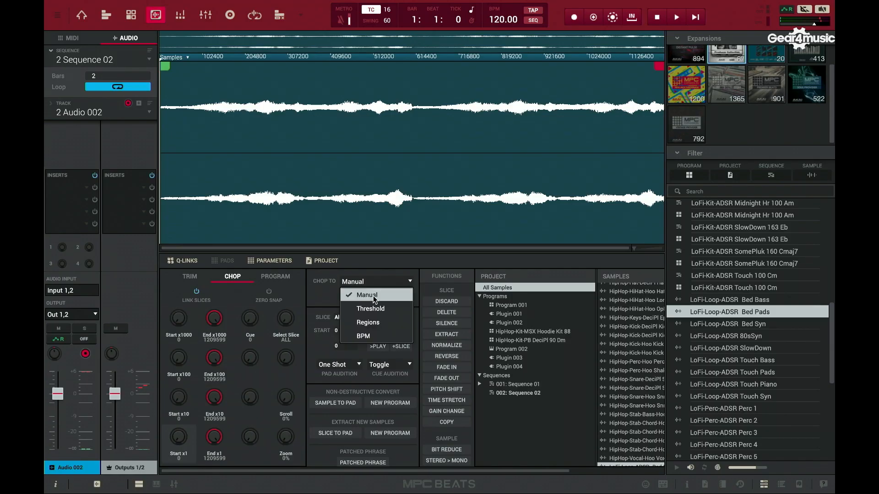
click(368, 320)
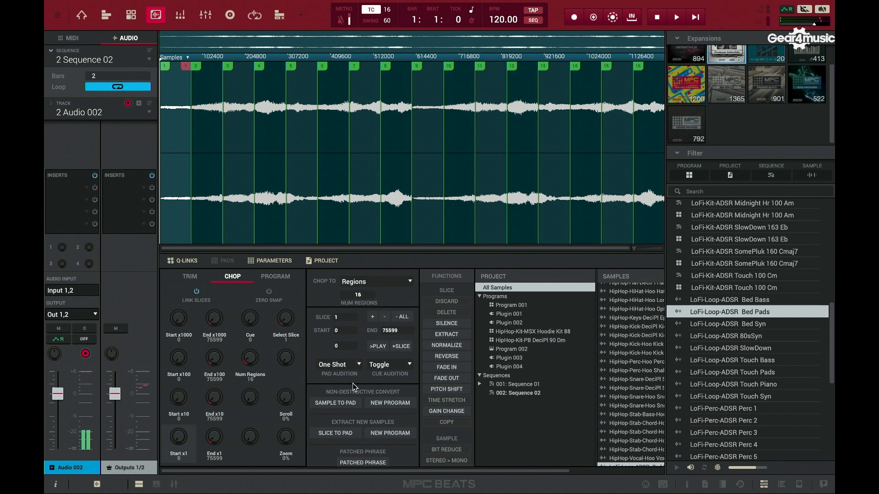
click(389, 403)
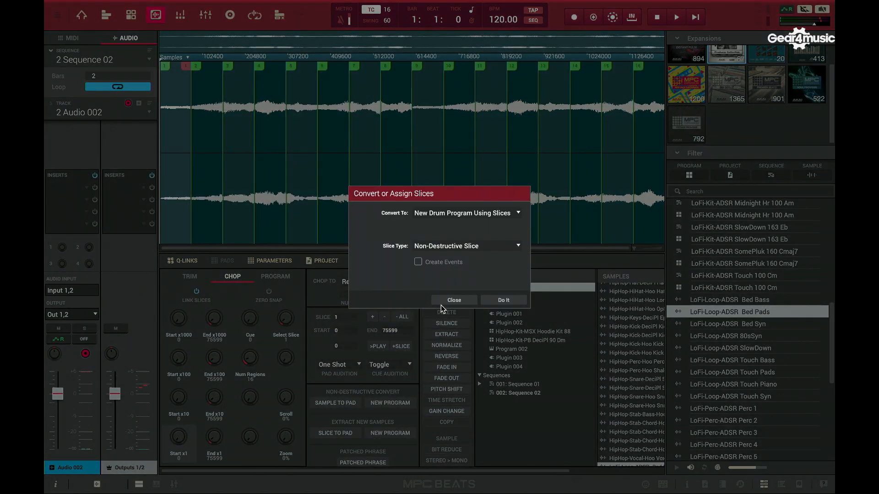
click(502, 302)
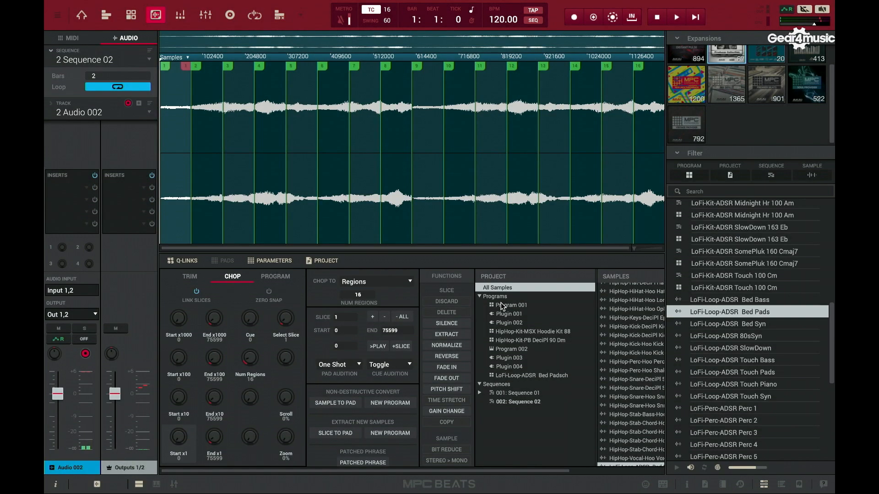
Switch to MIDI track 1 of Sequence 02 and assign it the LoFi-Loop-ADSR Bed Padsch program.
click(68, 40)
click(83, 112)
click(84, 113)
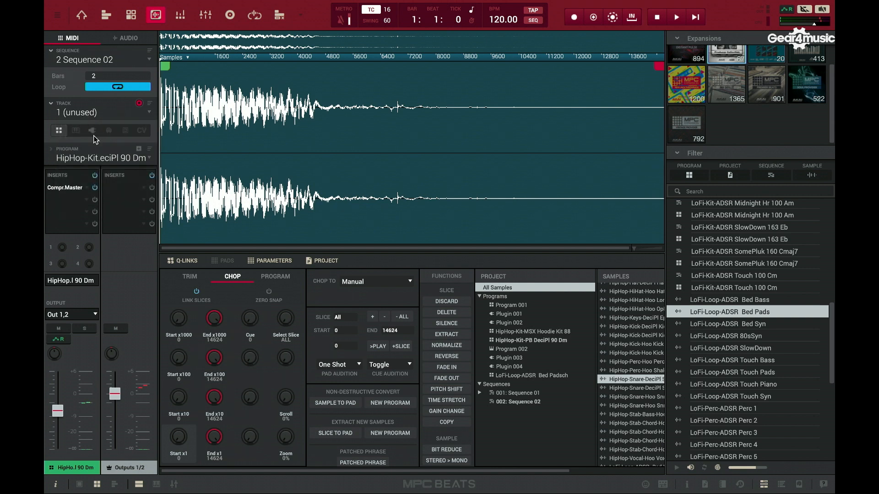
click(105, 160)
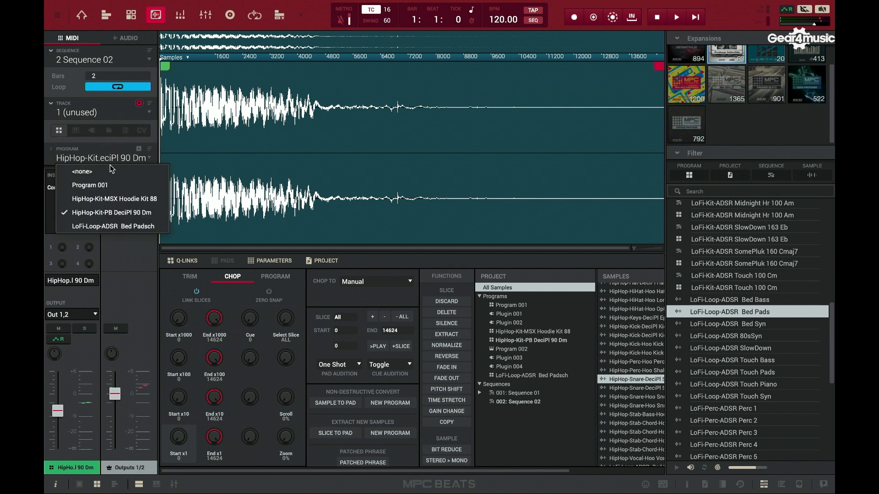
click(103, 227)
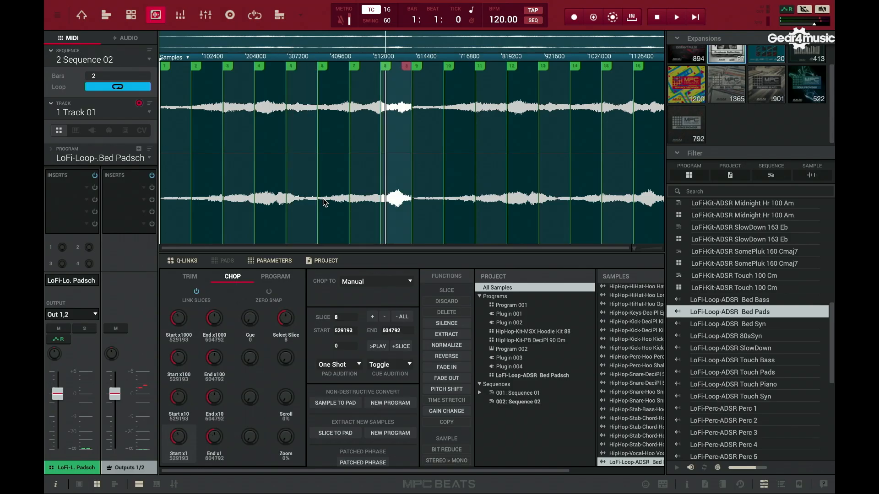
Add a slice marker at sample 310626 of the Bed Pads waveform and move slice 4's start to 193483.
key(space)
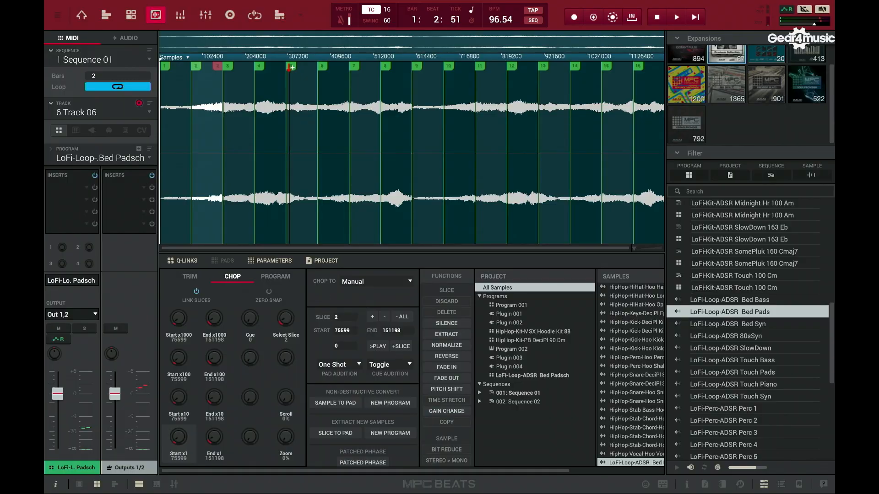
click(290, 67)
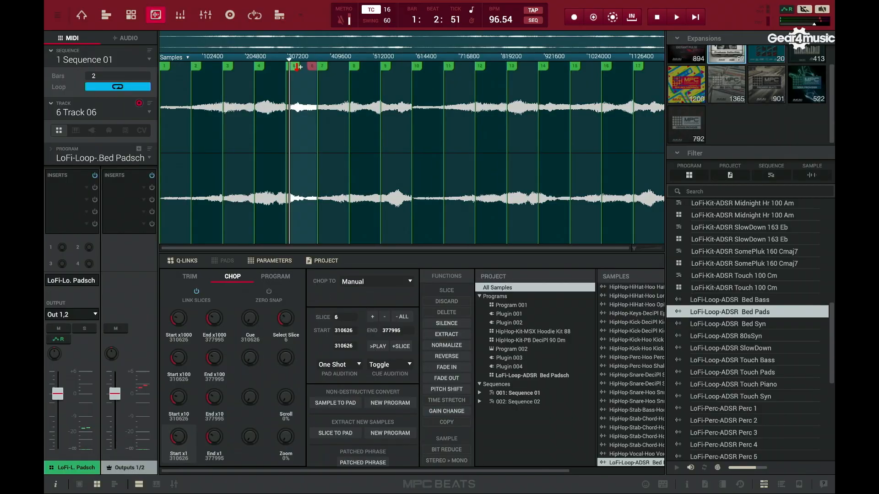
mouse_move(255, 79)
mouse_down()
mouse_move(275, 80)
mouse_move(240, 81)
mouse_move(275, 91)
mouse_move(253, 92)
mouse_up()
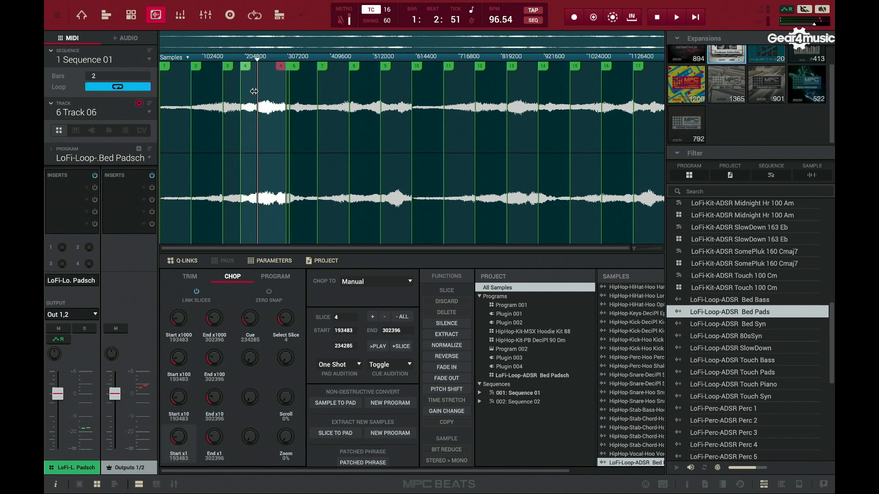
Add a slice marker at sample 450144 of the Bed Pads waveform and pull slice 9's end earlier.
double_click(347, 101)
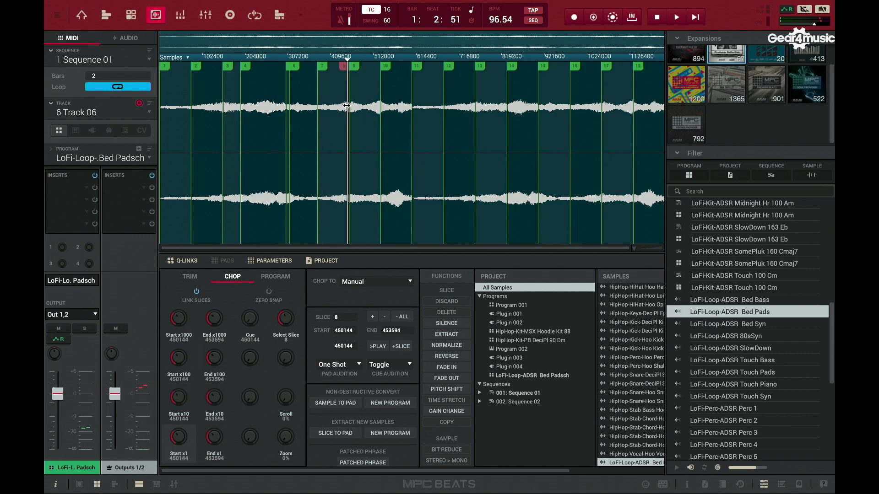
click(376, 110)
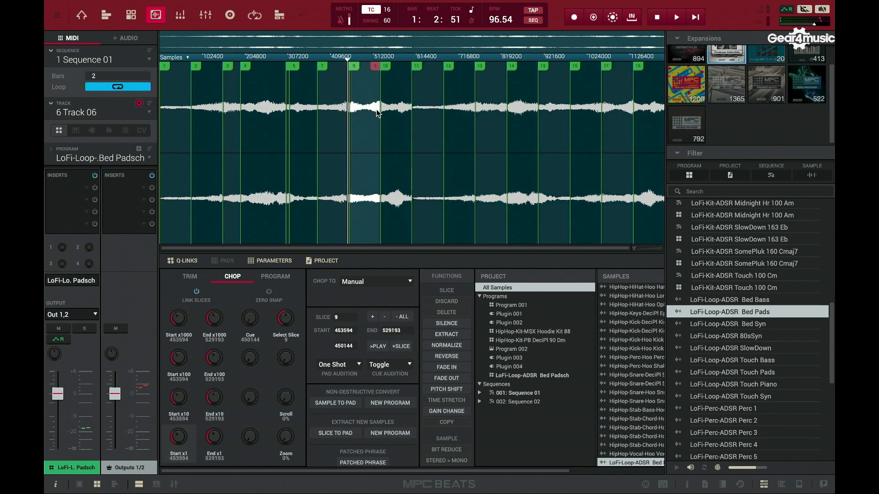
drag(381, 116, 353, 118)
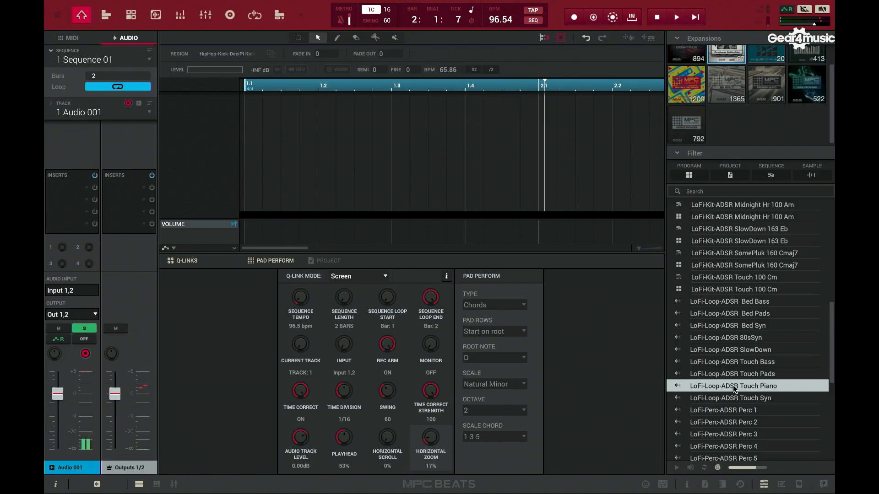
Place LoFi-Loop-ADSR Touch Piano on audio track Audio 001, replacing the existing sample, then align it to bar 1 and play it.
drag(741, 390, 399, 167)
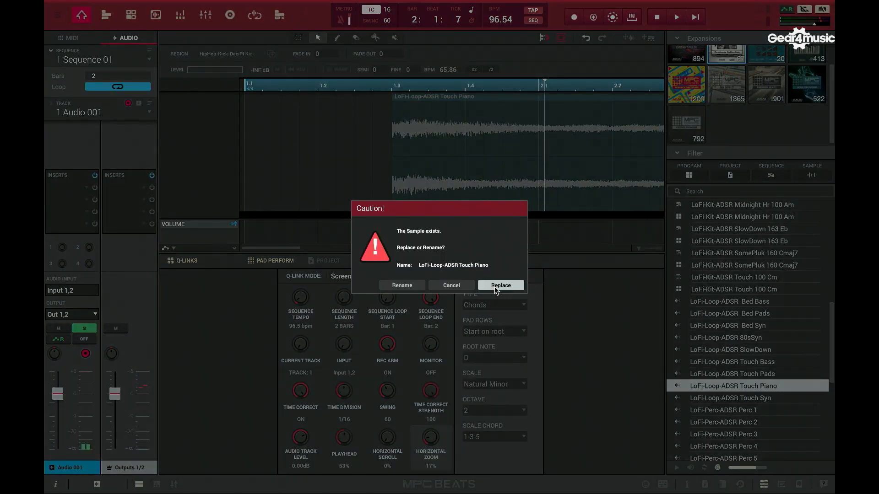
click(500, 285)
drag(462, 98, 337, 104)
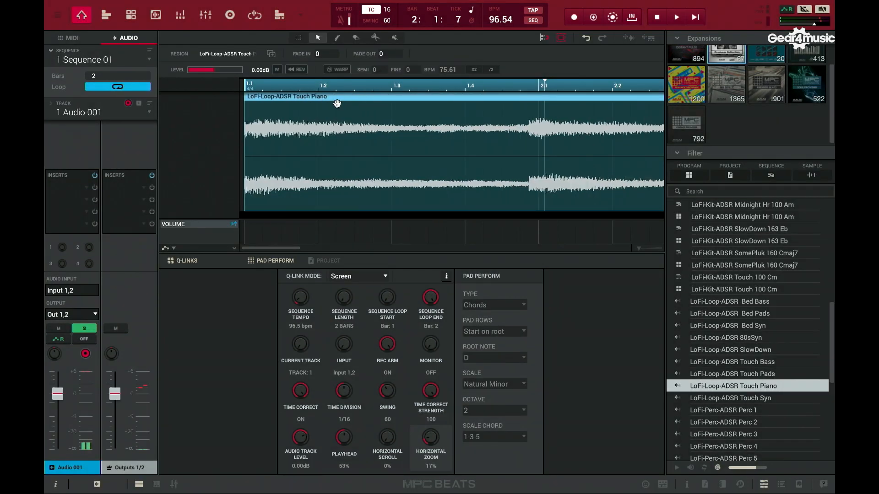
key(space)
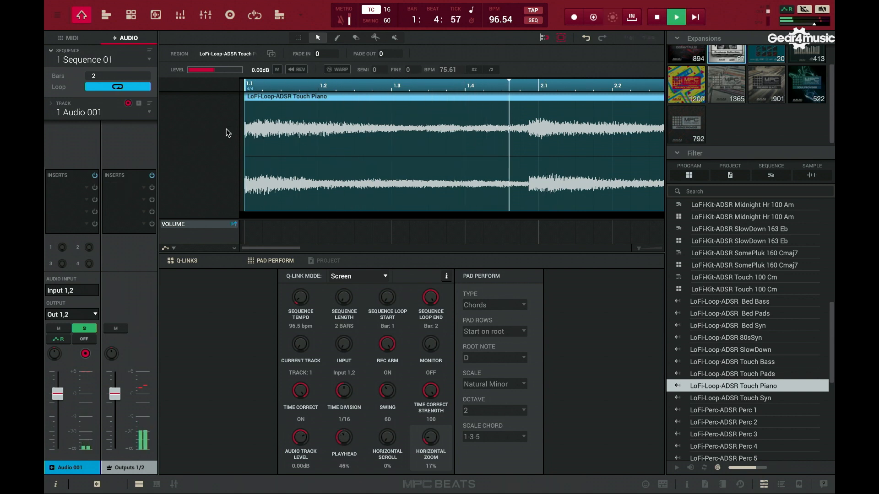
key(space)
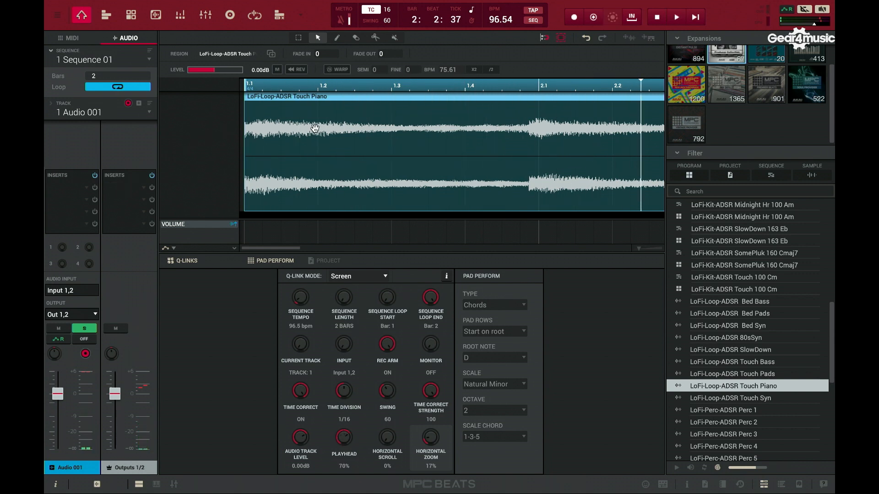
Turn on Warp for the Touch Piano region, set its BPM to 62.31 and play it back.
click(340, 71)
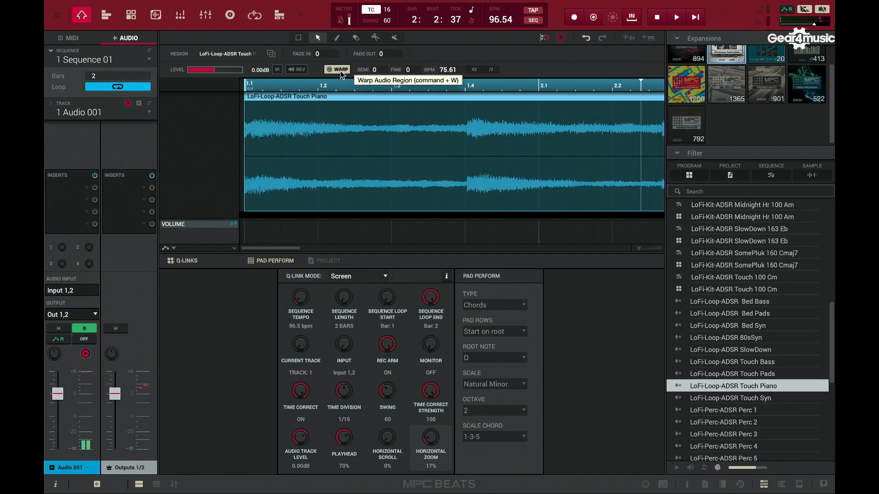
drag(462, 69, 462, 100)
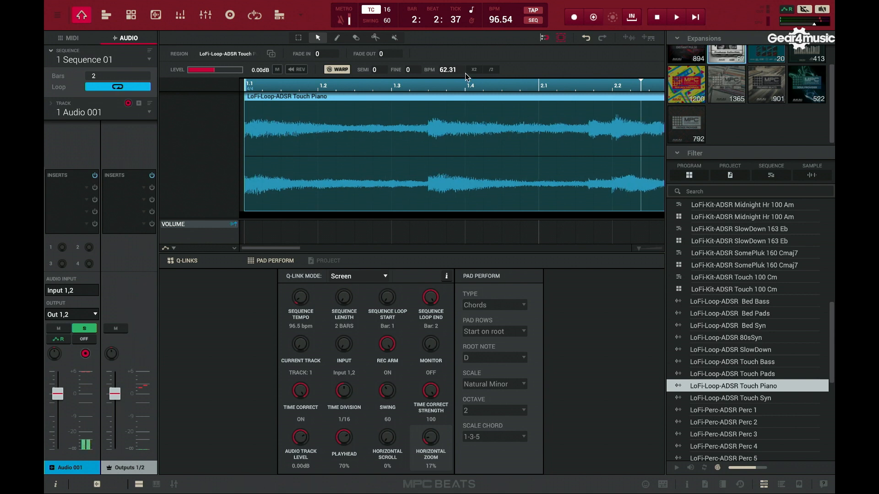
key(space)
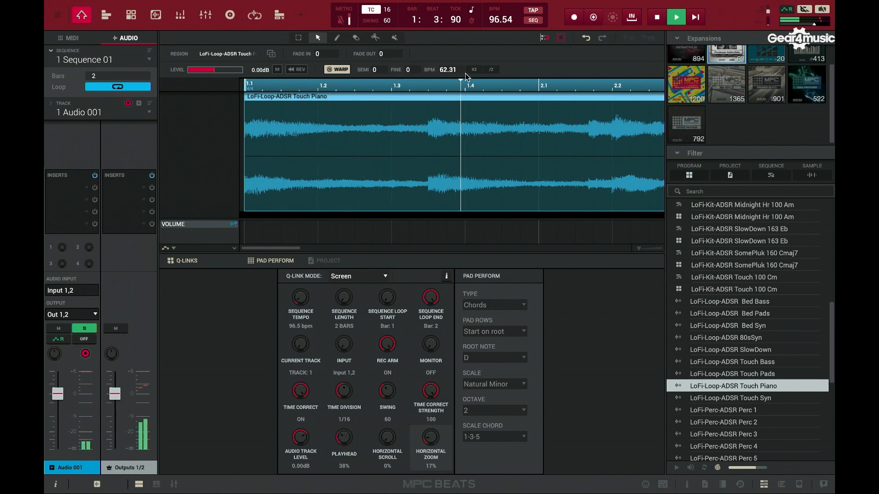
key(space)
Raise the warped Touch Piano region's BPM to 105.12 and on to about 122, playing it back at each setting.
drag(448, 67, 448, 1)
key(space)
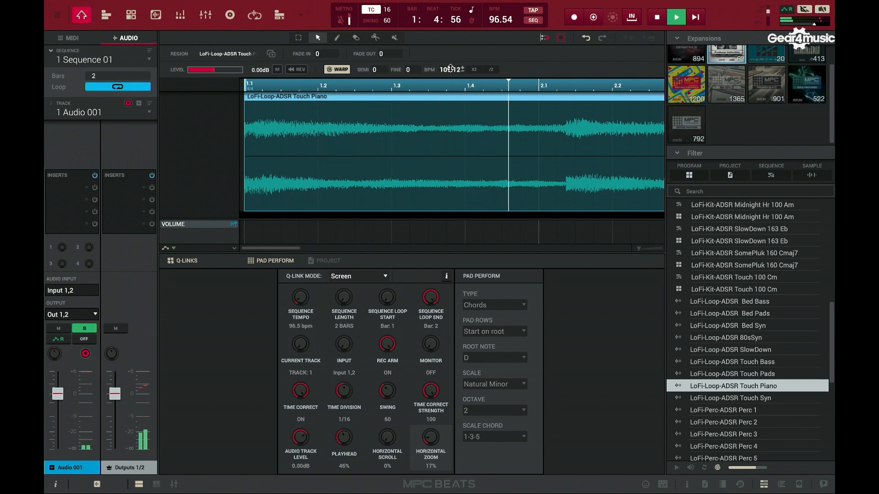
key(space)
mouse_move(450, 67)
mouse_down()
mouse_move(450, 60)
mouse_move(452, 69)
mouse_up()
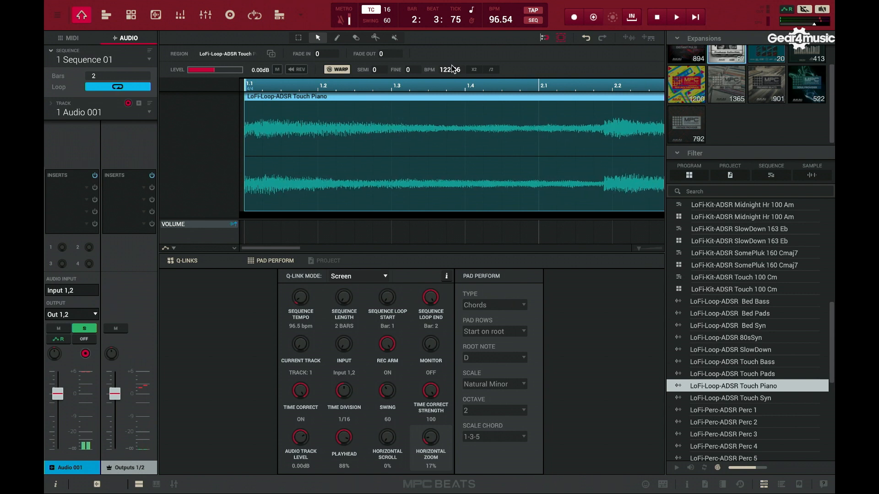
key(space)
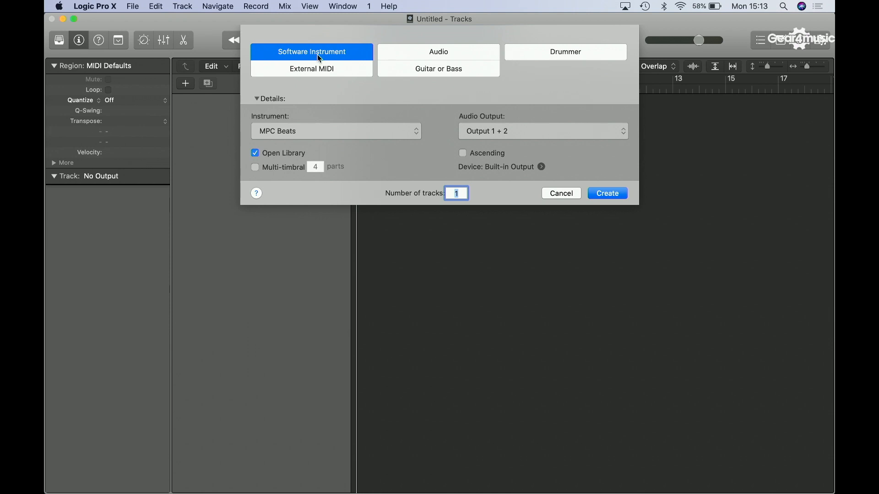
In Logic Pro X, create one software instrument track using the Akai Professional MPC Beats AU instrument in Stereo.
click(319, 58)
click(415, 135)
mouse_move(368, 420)
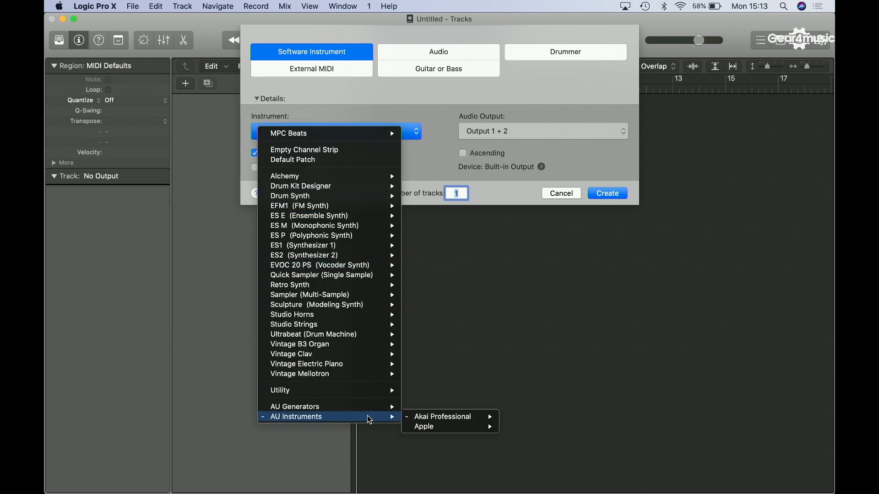
mouse_move(443, 417)
mouse_move(554, 427)
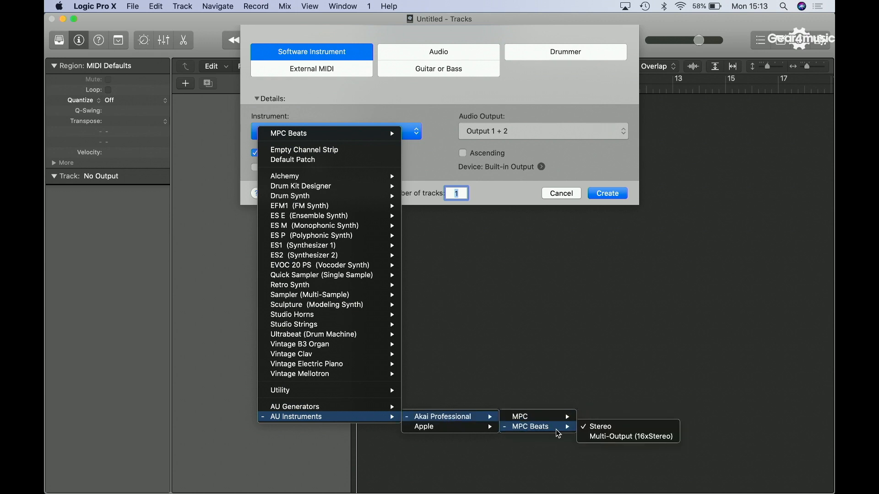
click(600, 427)
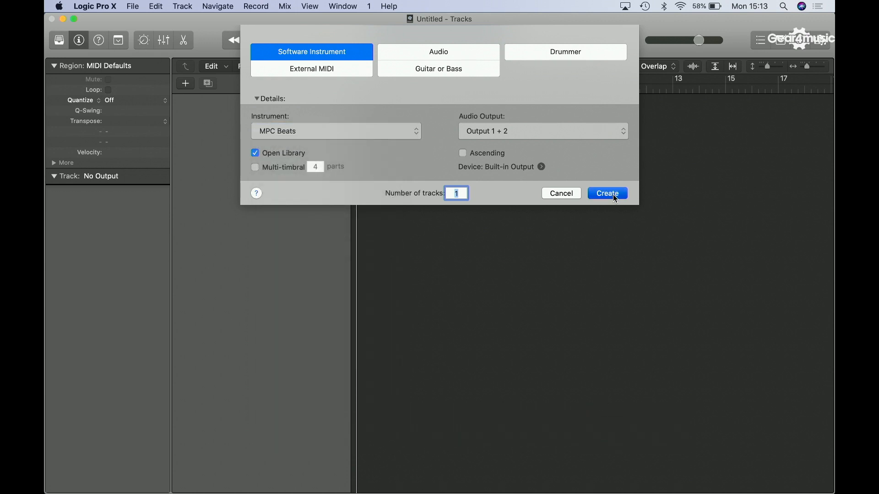
click(613, 194)
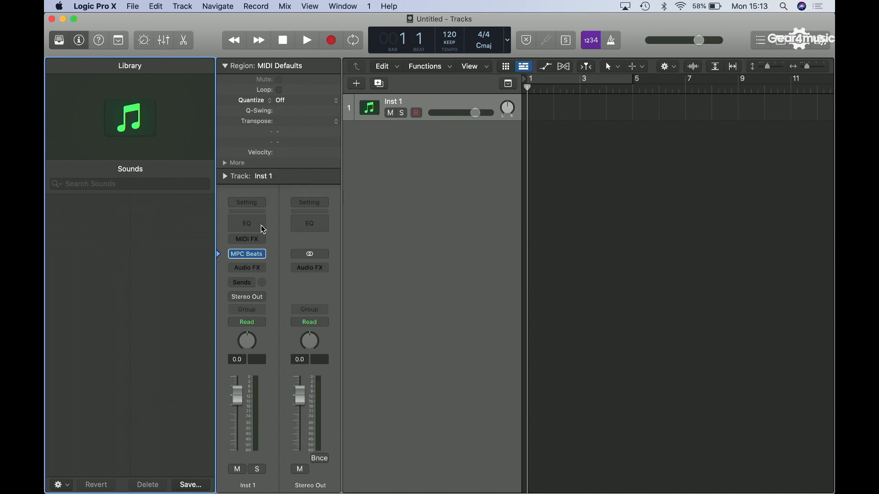
Open the MPC Beats plug-in on Inst 1 and load LoFi-Kit-ADSR Bedroom 140 Am from the LoFi expansion.
click(248, 254)
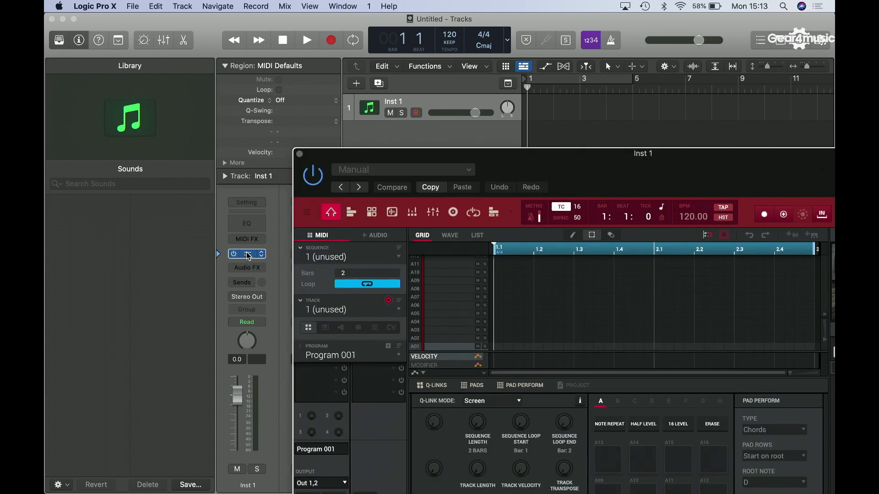
drag(658, 153, 458, 35)
click(680, 139)
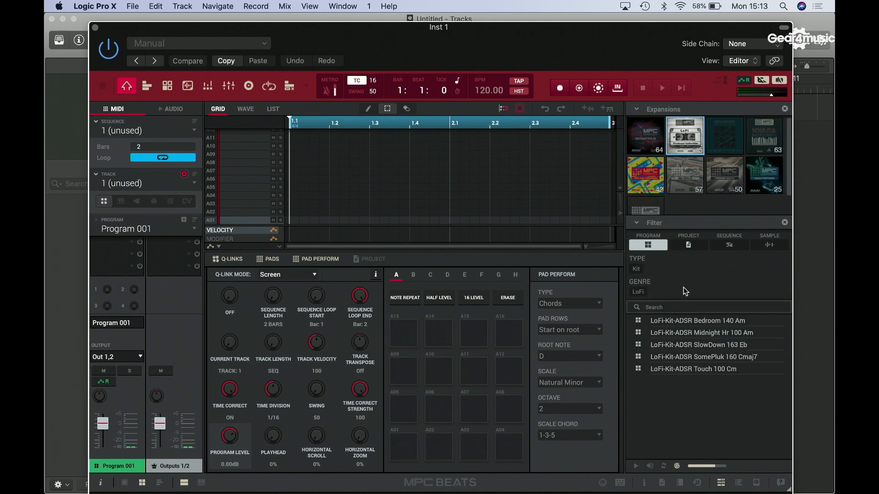
click(697, 323)
double_click(696, 323)
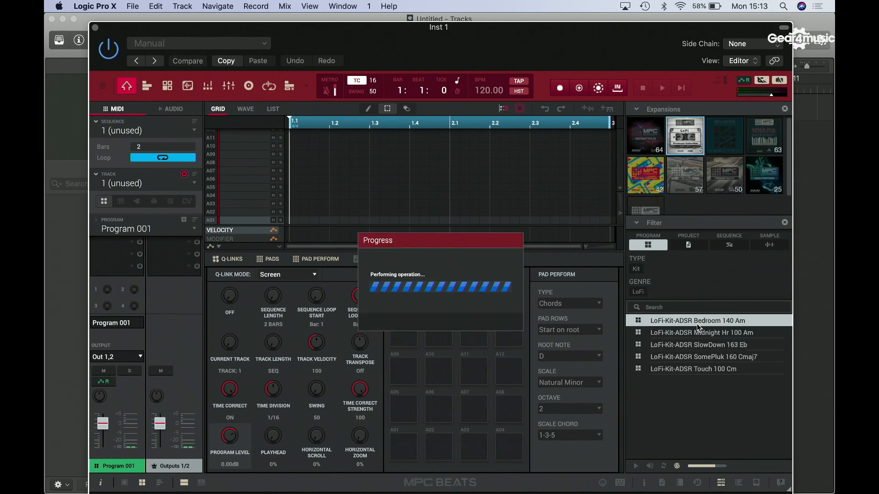